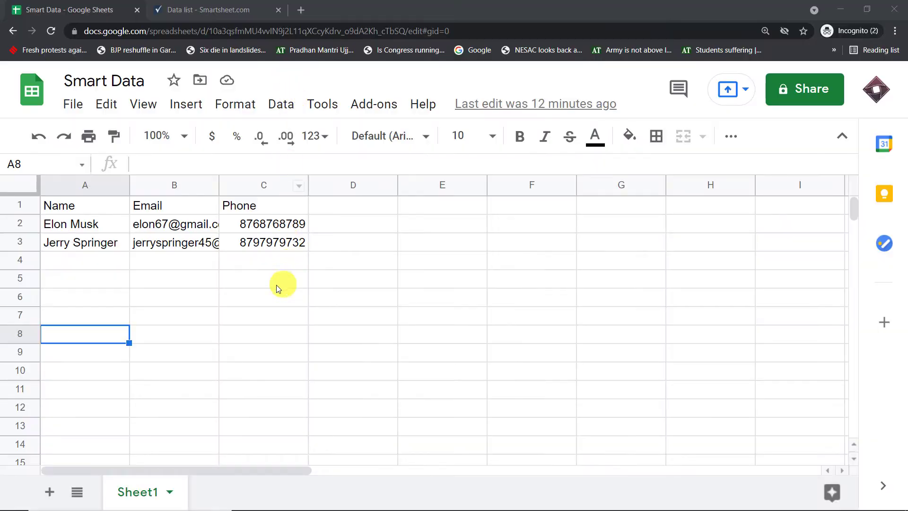
# - Compare the Smartsheet copy of the data with the Google Sheets spreadsheet
pyautogui.click(216, 9)
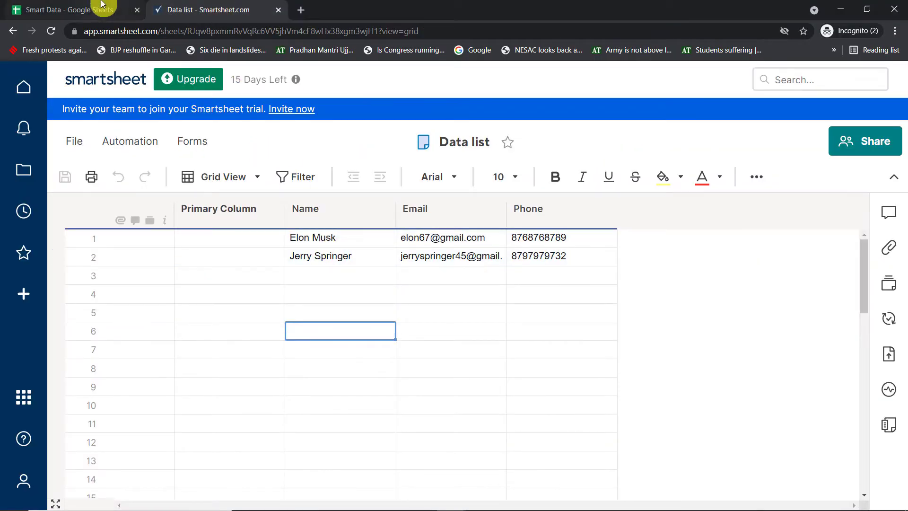
pyautogui.click(76, 9)
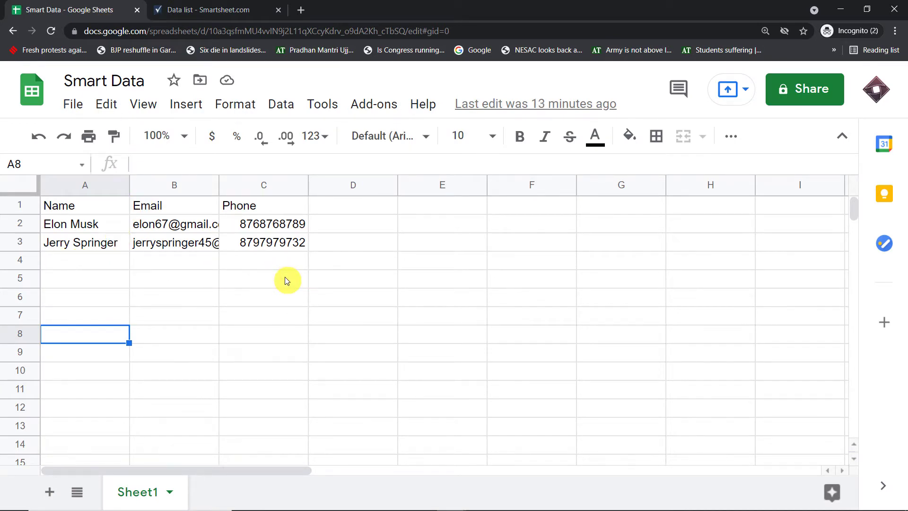
pyautogui.click(238, 9)
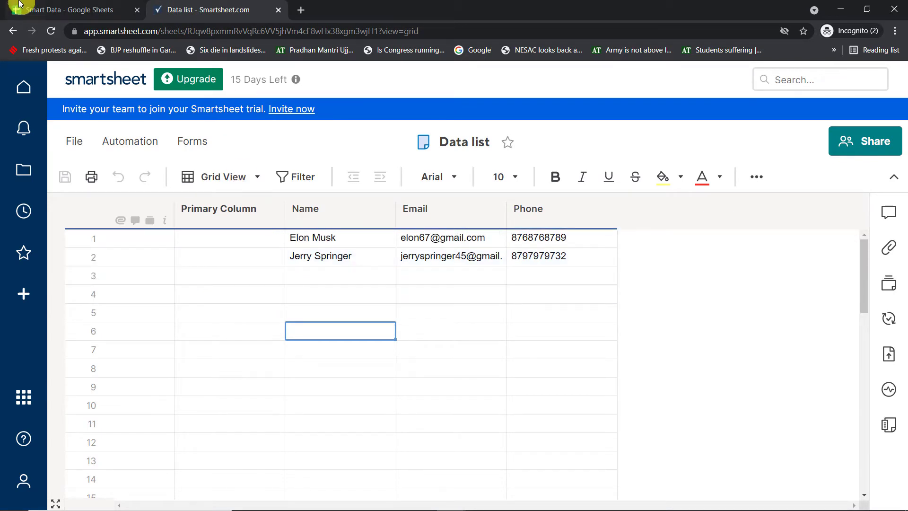
pyautogui.click(52, 10)
# - Enter the new contact's name in A4 and their e-mail address in B4
pyautogui.click(71, 260)
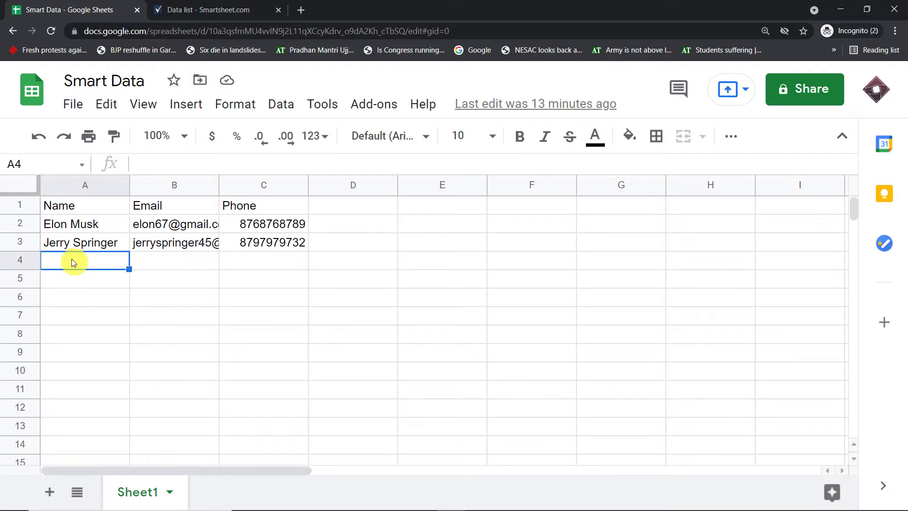
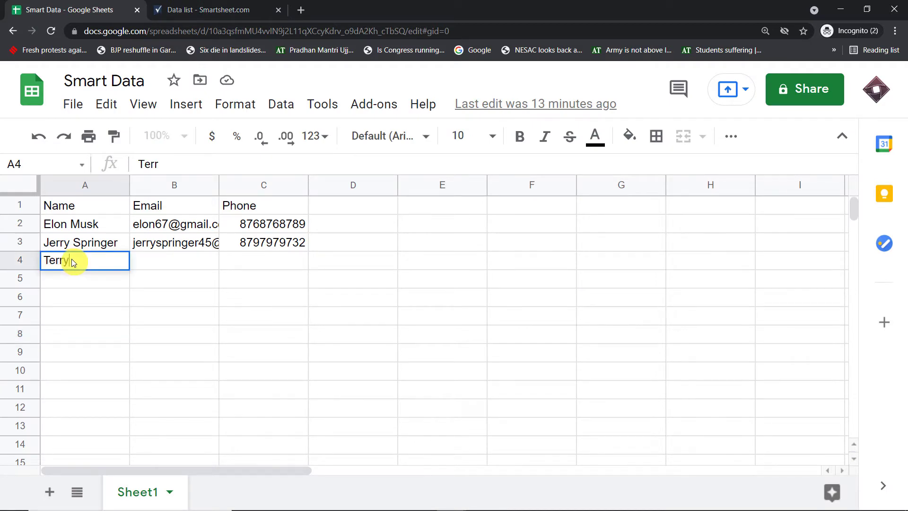
pyautogui.click(148, 262)
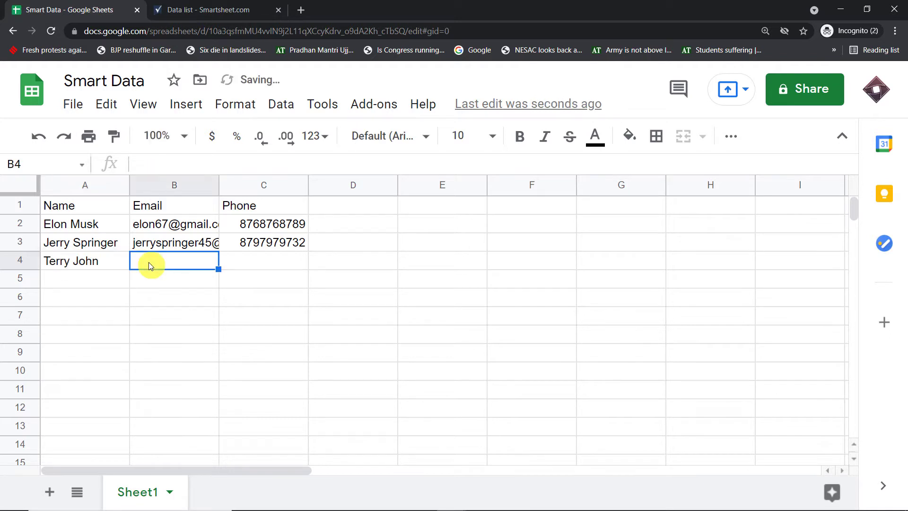
pyautogui.write('e')
pyautogui.press('BackSpace')
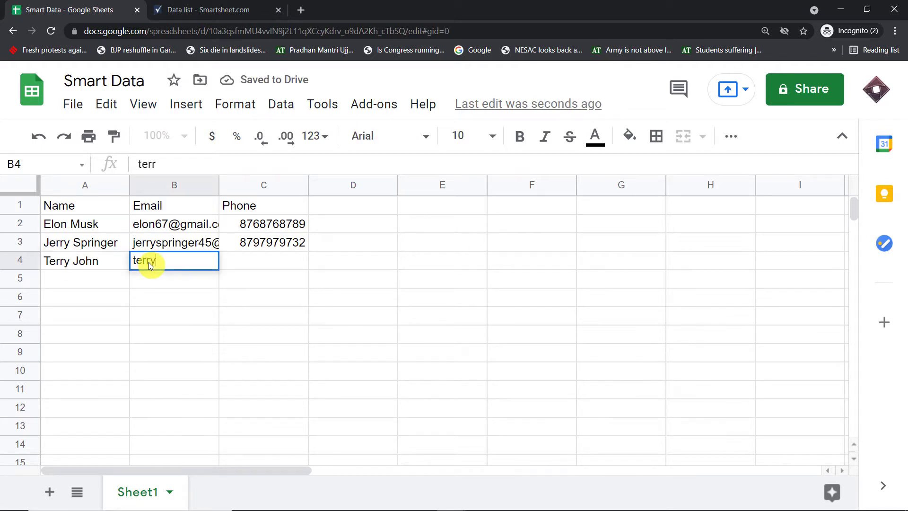
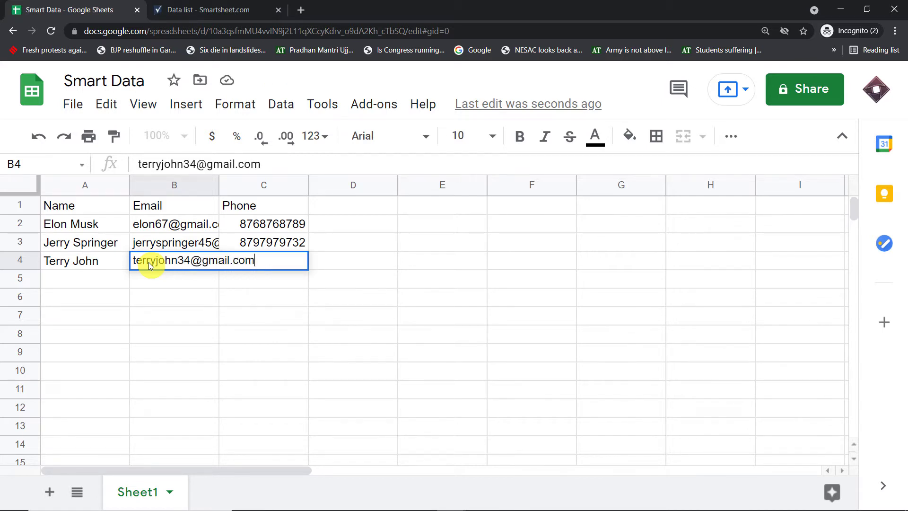
pyautogui.click(168, 302)
# - Enter the contact's phone number in C4, correcting the mistyped digits
pyautogui.click(255, 261)
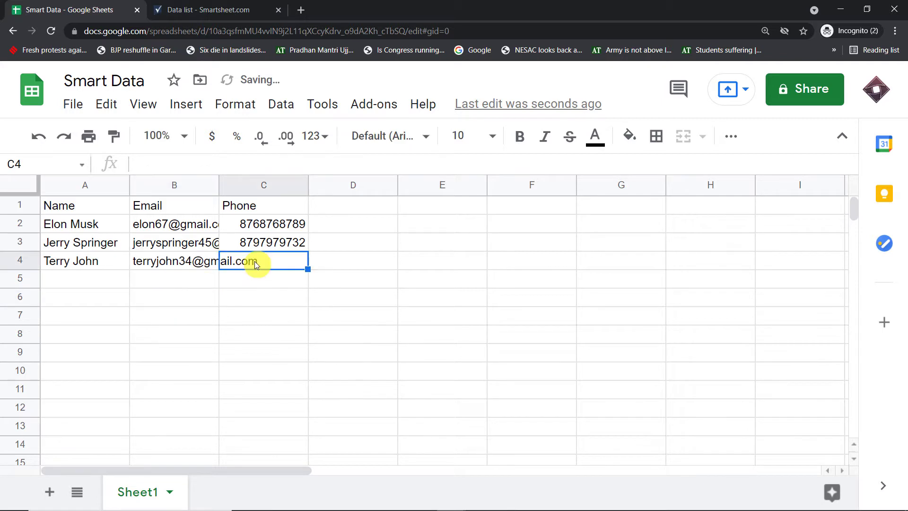
pyautogui.write('u76876876')
pyautogui.press('BackSpace')
pyautogui.press('BackSpace')
pyautogui.press('BackSpace')
pyautogui.press('BackSpace')
pyautogui.press('BackSpace')
pyautogui.press('BackSpace')
pyautogui.press('BackSpace')
pyautogui.press('BackSpace')
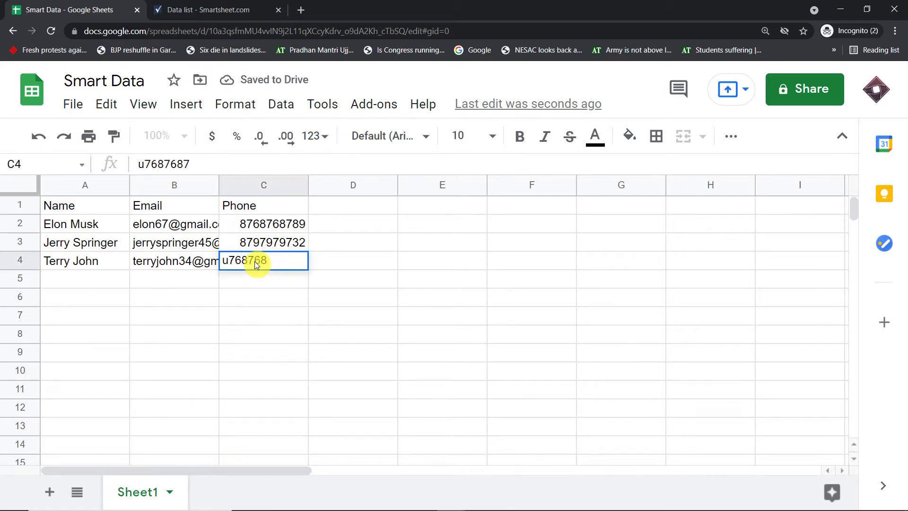
pyautogui.press('BackSpace')
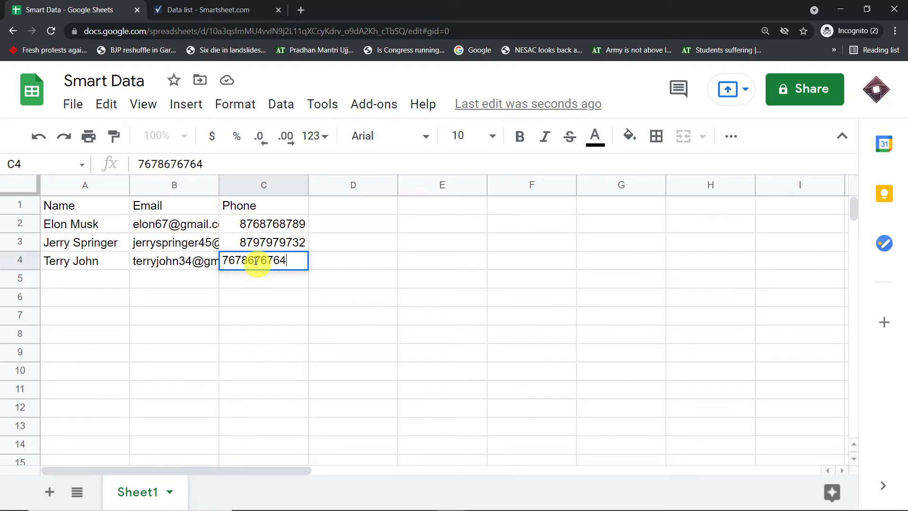
pyautogui.click(188, 319)
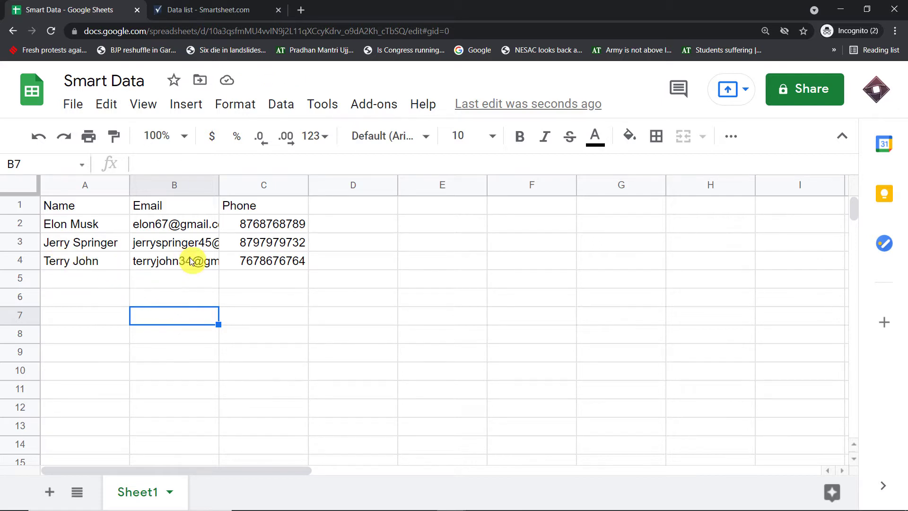
# - Reload the Smartsheet Data list, check row 3's name, e-mail and phone, then return to Google Sheets
pyautogui.click(242, 5)
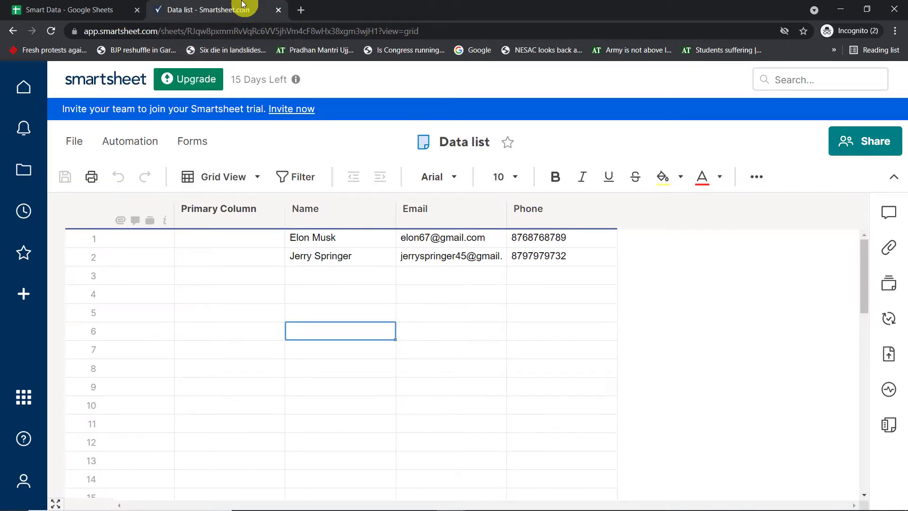
pyautogui.click(53, 30)
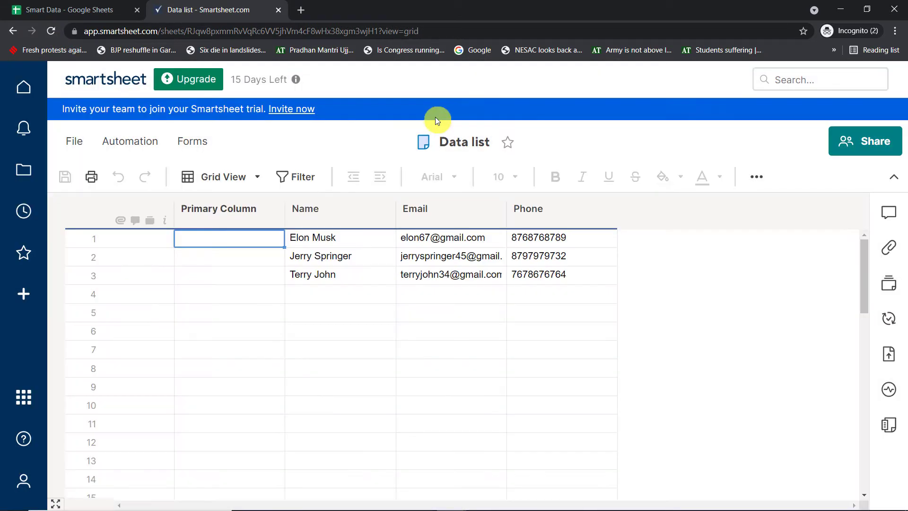
pyautogui.click(327, 275)
pyautogui.click(438, 276)
pyautogui.click(550, 277)
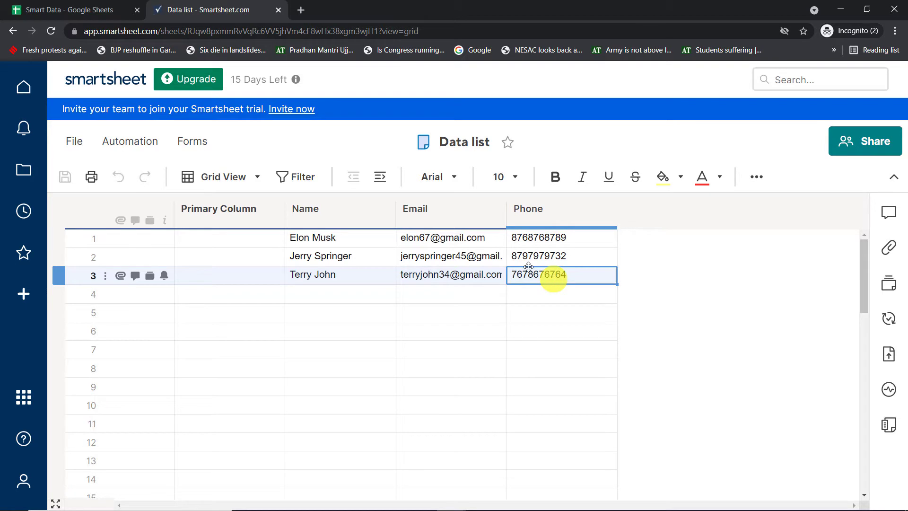
pyautogui.click(101, 10)
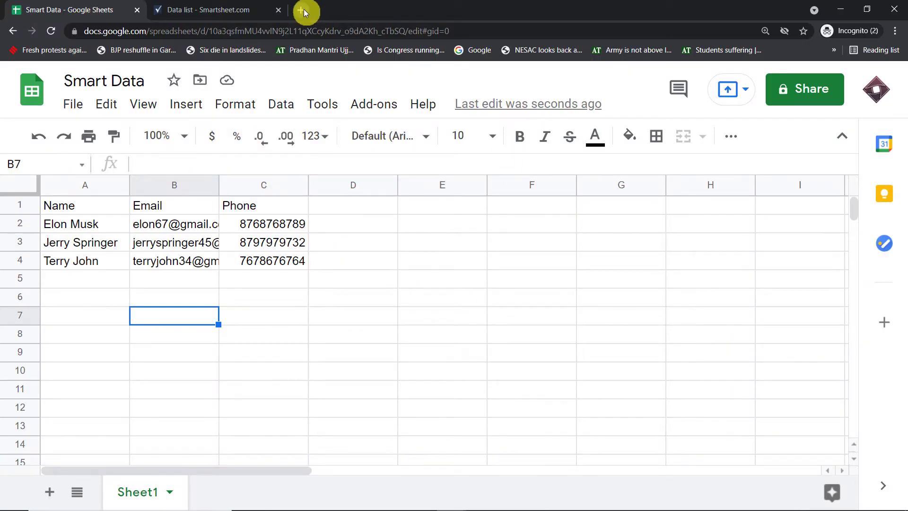
# - Go to pabbly.com in a new tab, sign in, and launch Pabbly Connect
pyautogui.click(301, 10)
pyautogui.write('pabbly.com')
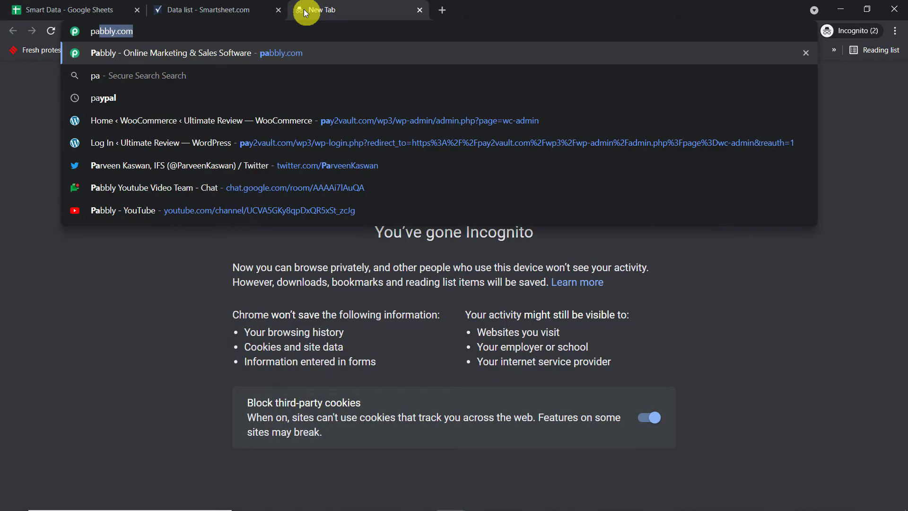
pyautogui.click(328, 59)
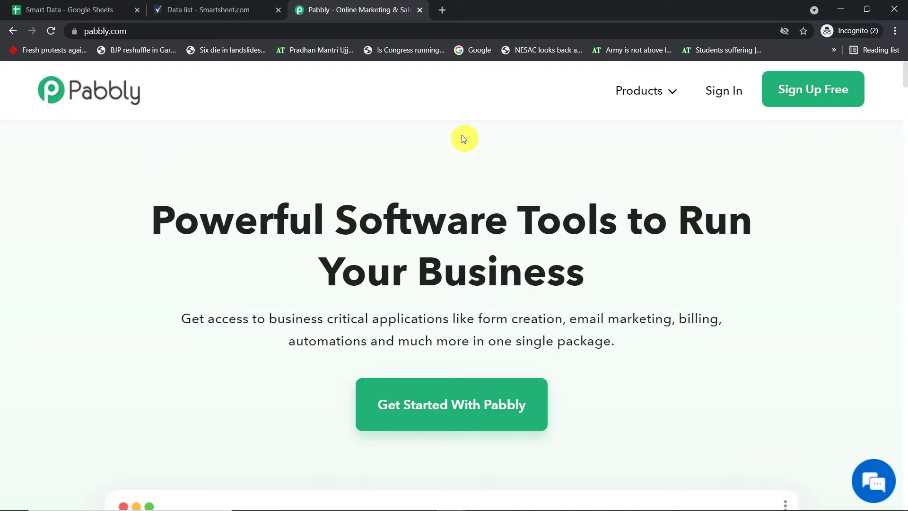
pyautogui.click(814, 101)
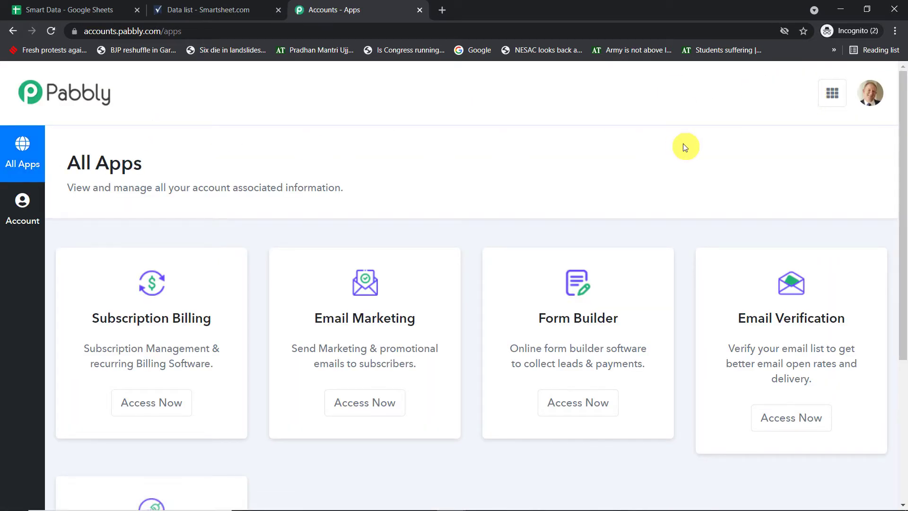
pyautogui.scroll(-5, 687, 151)
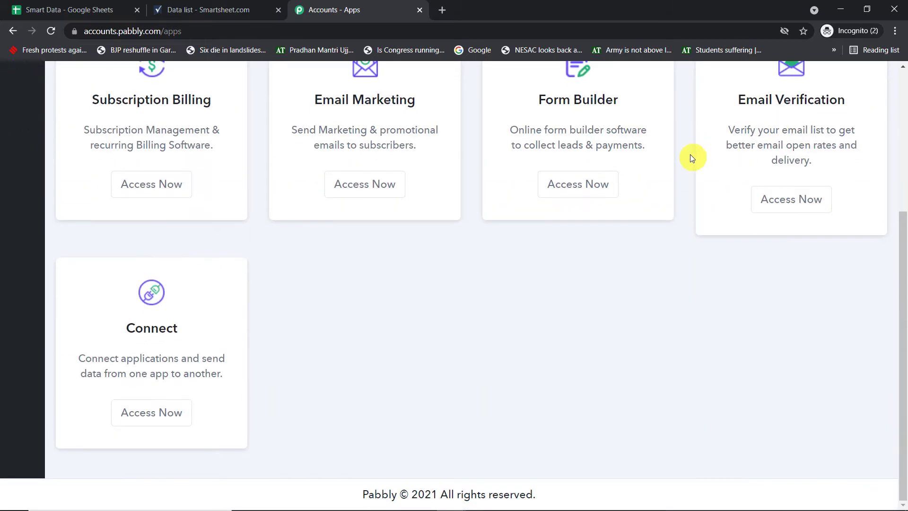
pyautogui.click(169, 412)
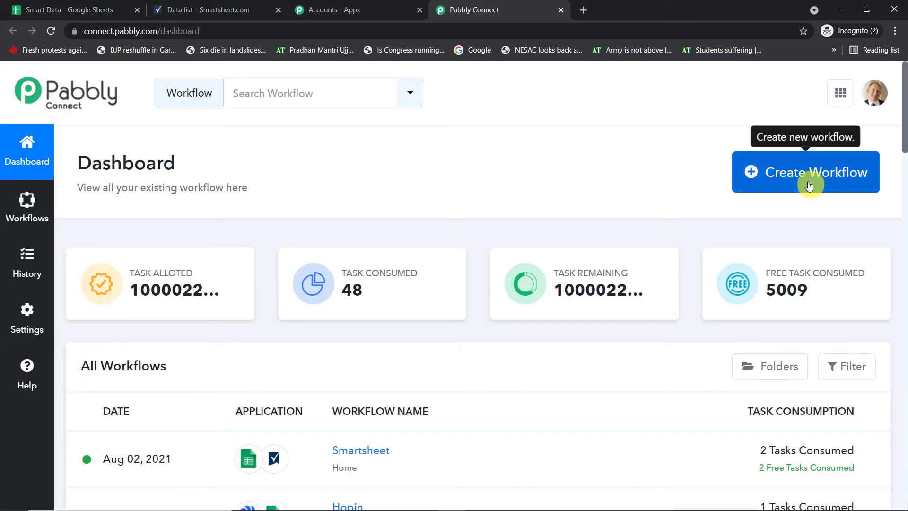
# - Create a workflow named 'Google Sheets to Smart Sheet'
pyautogui.click(810, 185)
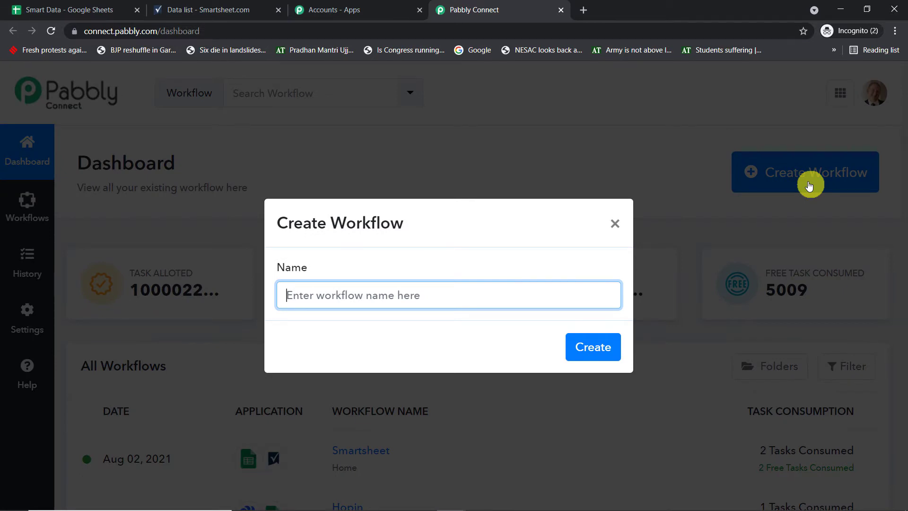
pyautogui.write('Google Sheets to Smart Sheet')
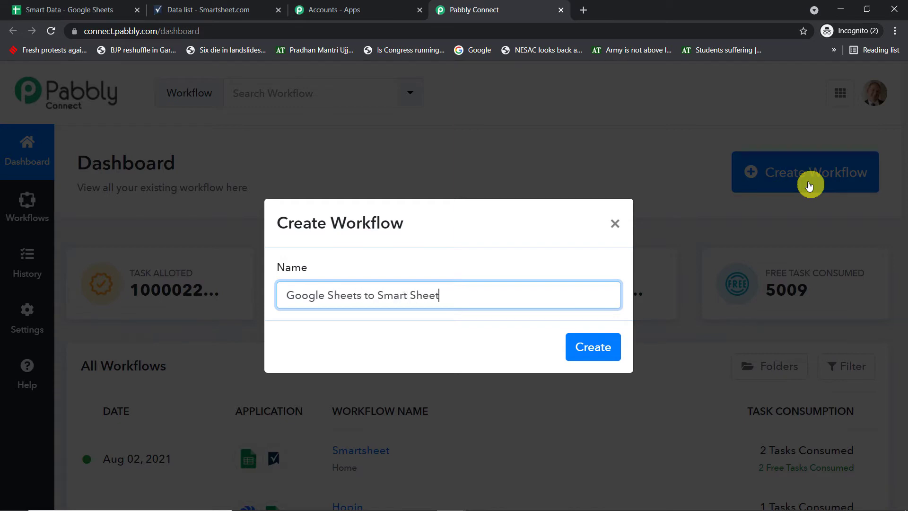
pyautogui.click(592, 348)
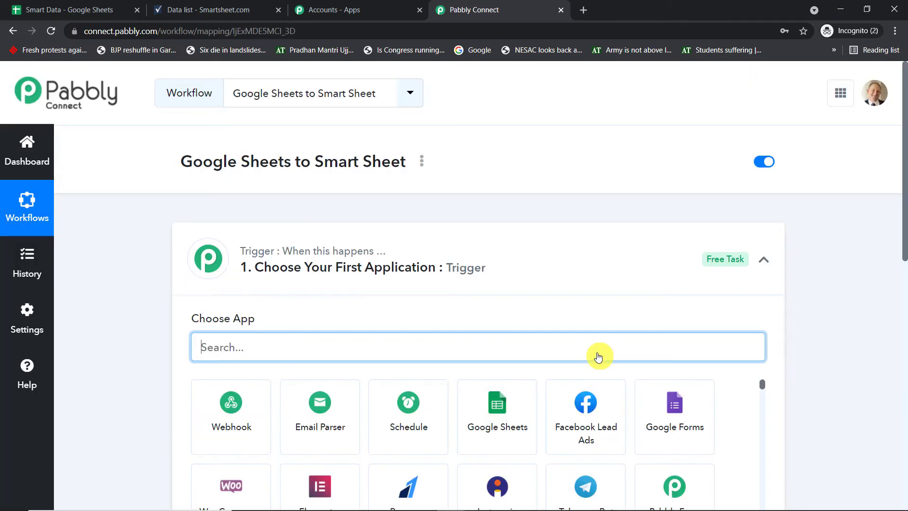
# - Set the trigger app to Google Sheets with the New Spreadsheet Row event
pyautogui.click(377, 248)
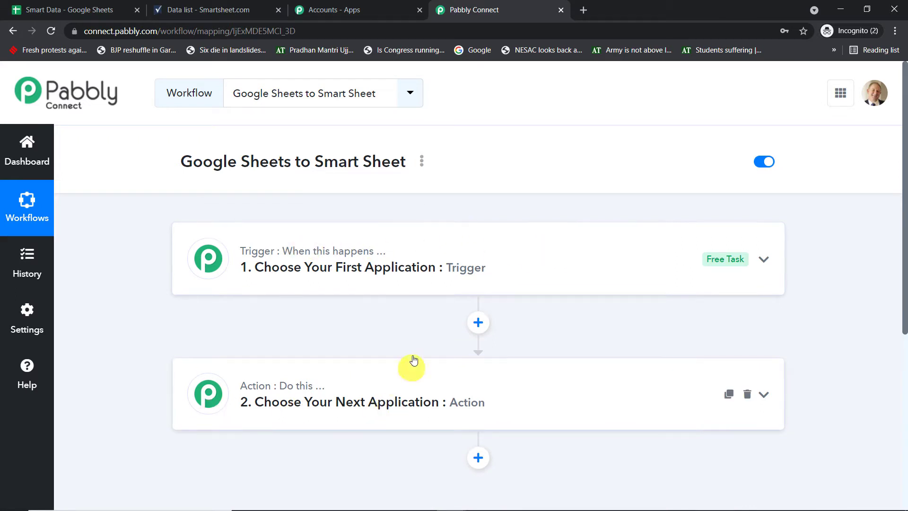
pyautogui.click(429, 267)
pyautogui.click(260, 353)
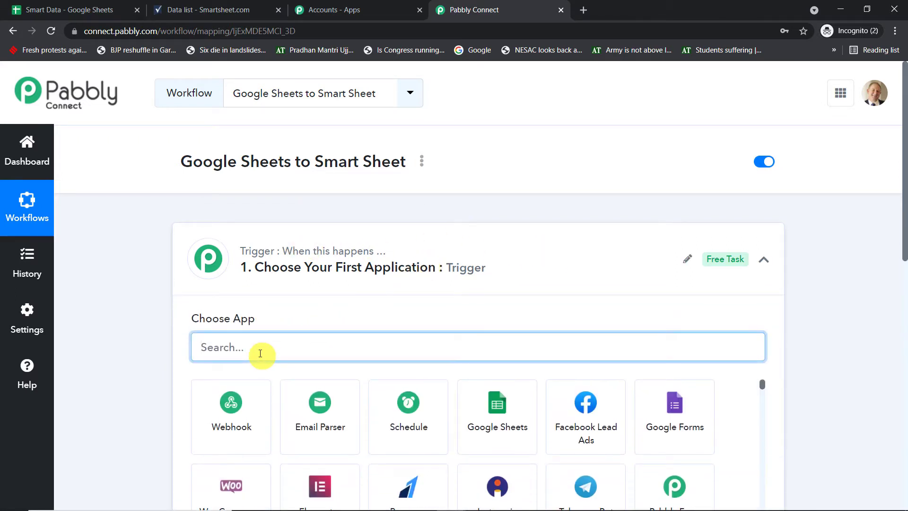
pyautogui.write('google')
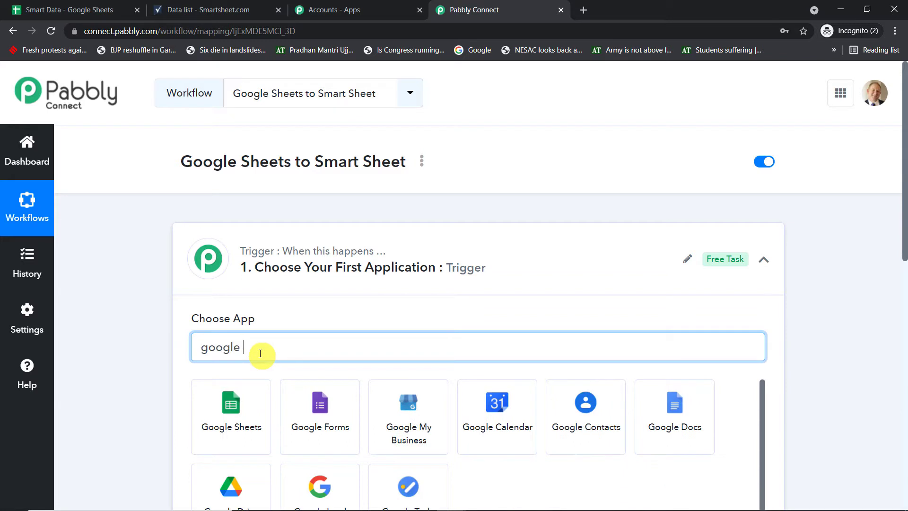
pyautogui.click(233, 403)
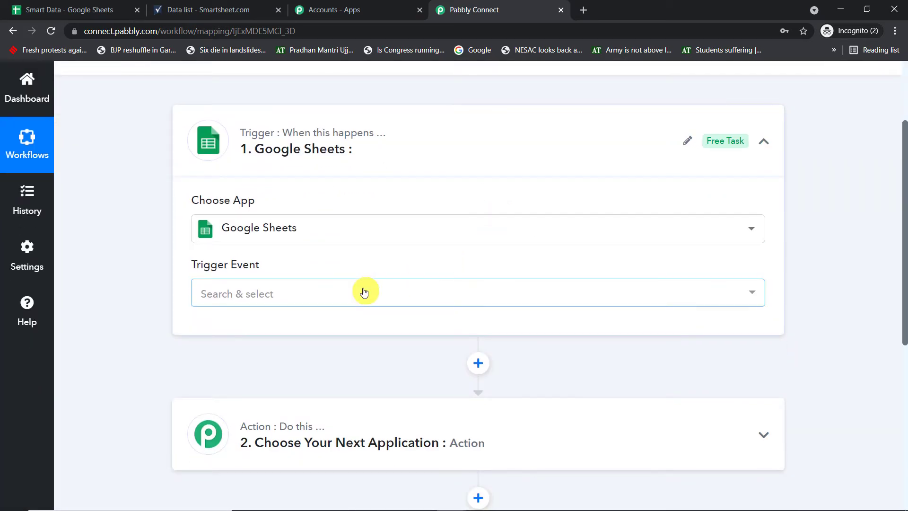
pyautogui.click(364, 293)
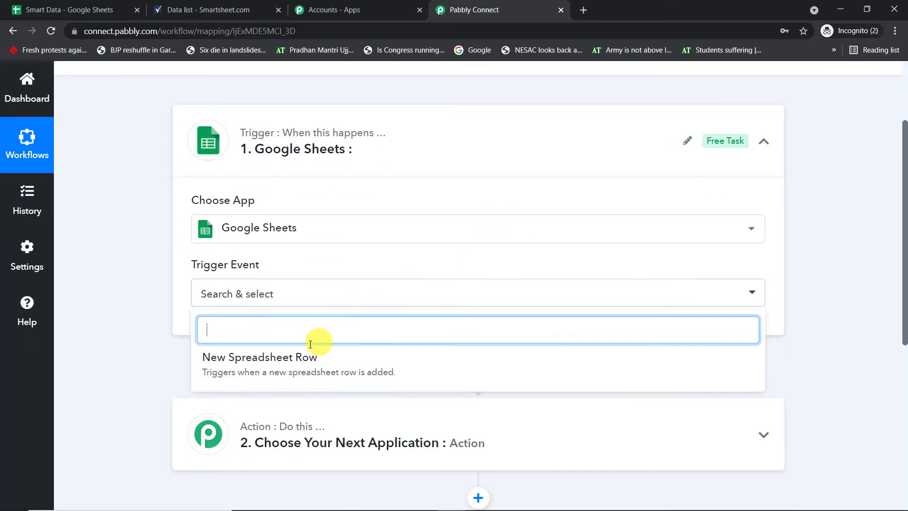
pyautogui.click(305, 356)
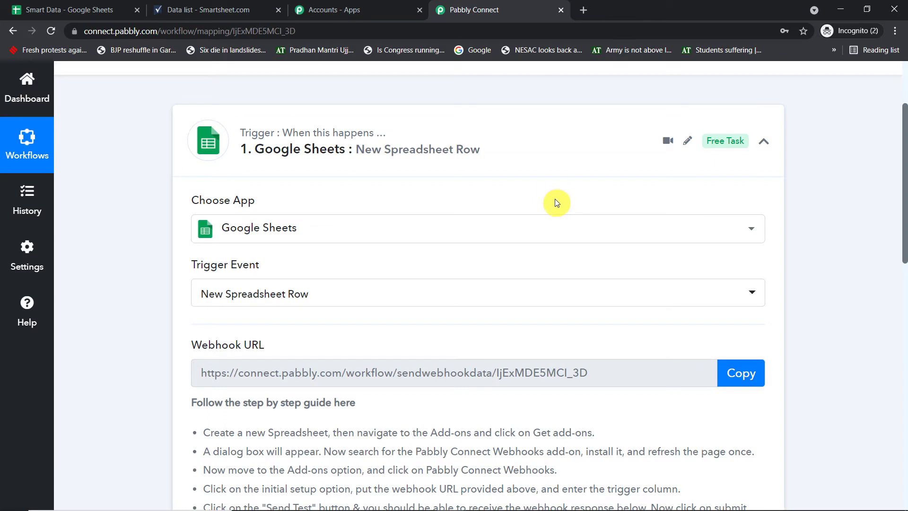
pyautogui.scroll(1, 540, 223)
pyautogui.scroll(-1, 540, 226)
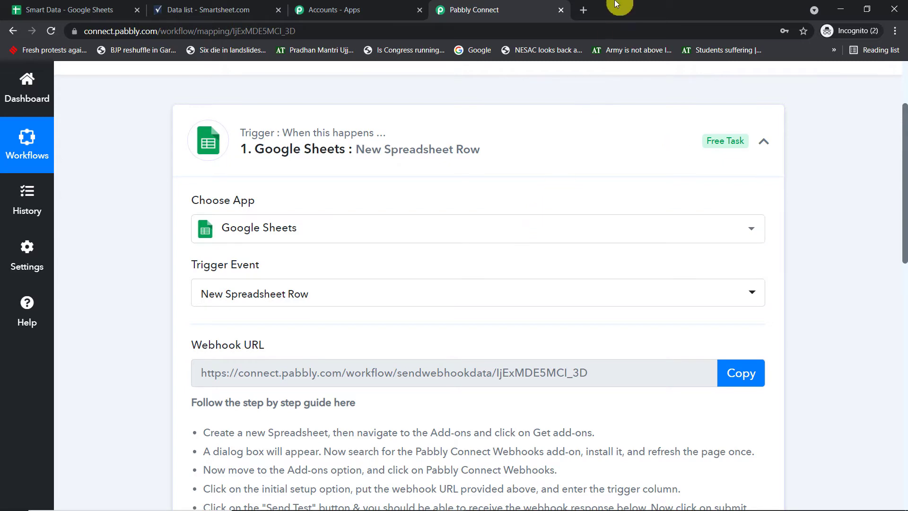
pyautogui.click(586, 9)
# - Go to Google Sheets and create a new blank spreadsheet
pyautogui.write('google.com/sheets/about/')
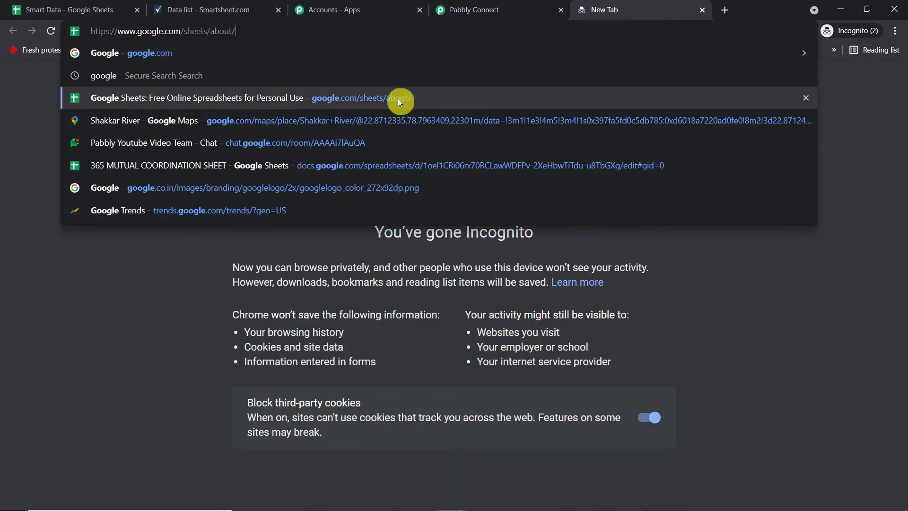
pyautogui.click(399, 99)
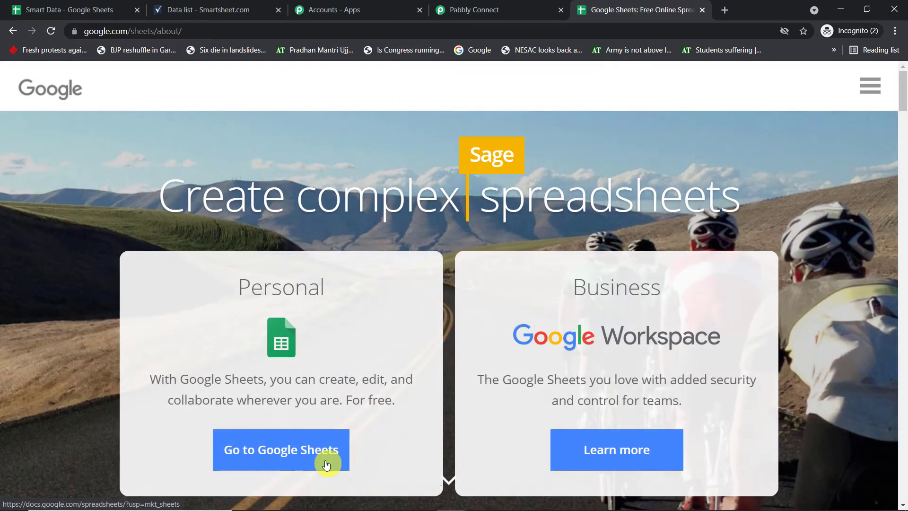
pyautogui.click(326, 464)
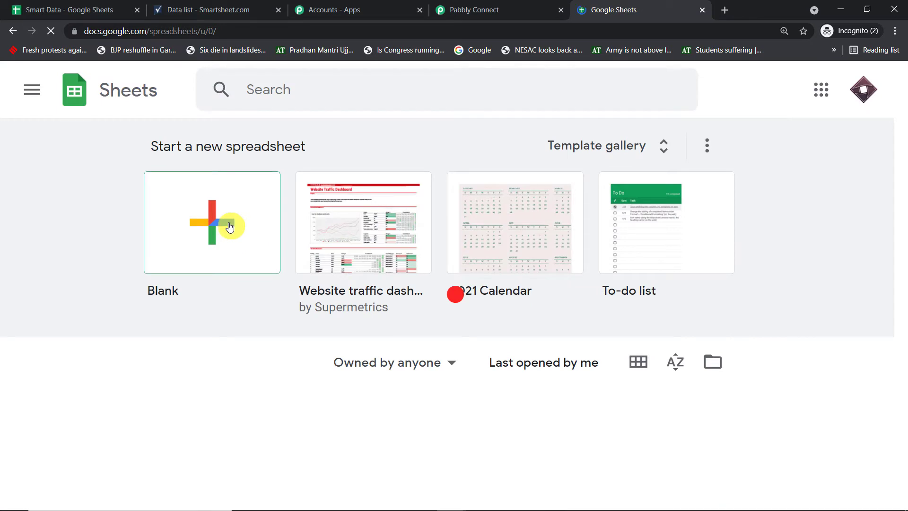
pyautogui.click(229, 227)
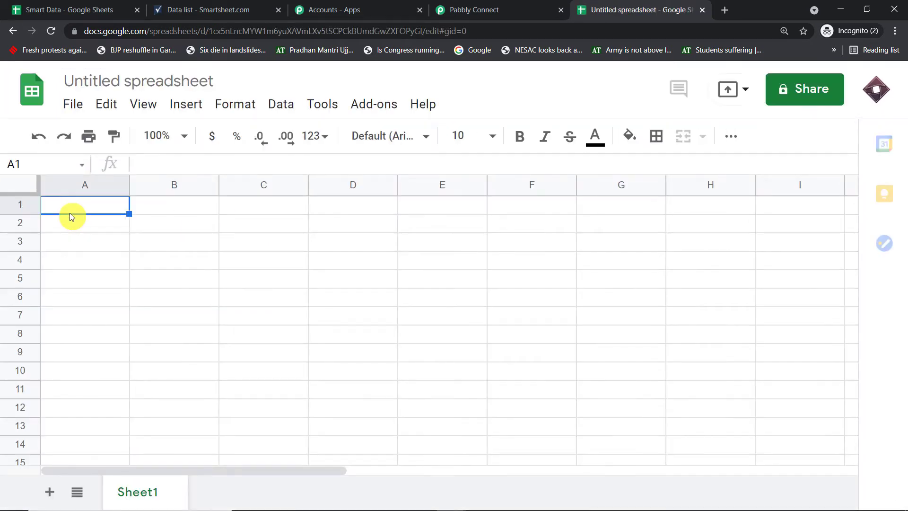
# - Enter the headers Name, Email and Age in cells A1 to C1
pyautogui.write('Name')
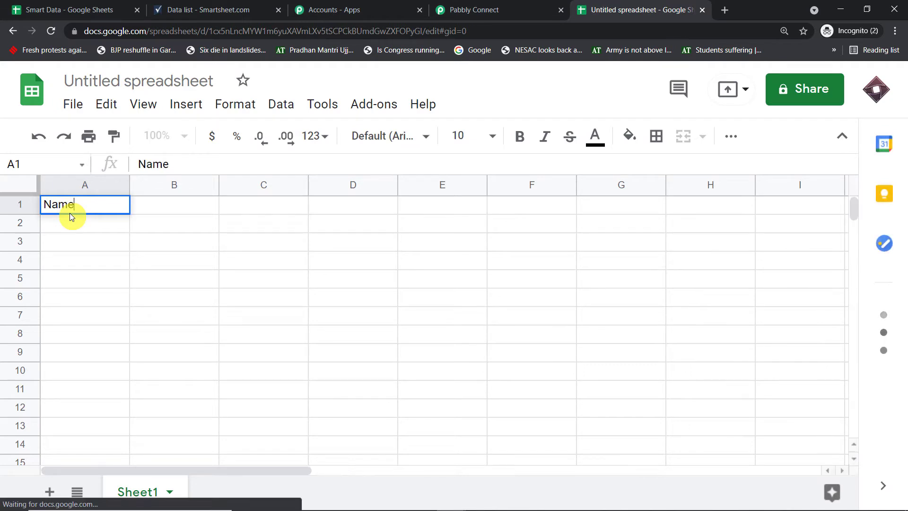
pyautogui.click(150, 206)
pyautogui.write('Email')
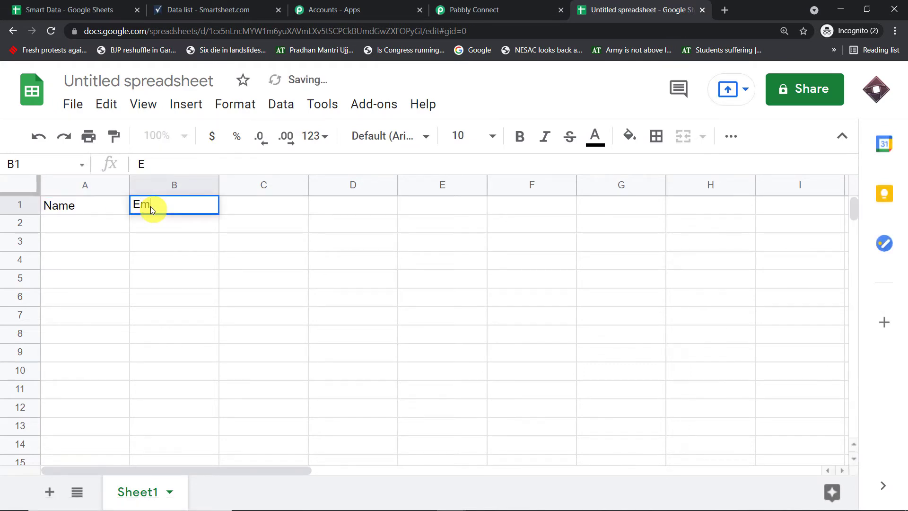
pyautogui.click(238, 205)
pyautogui.write('Age')
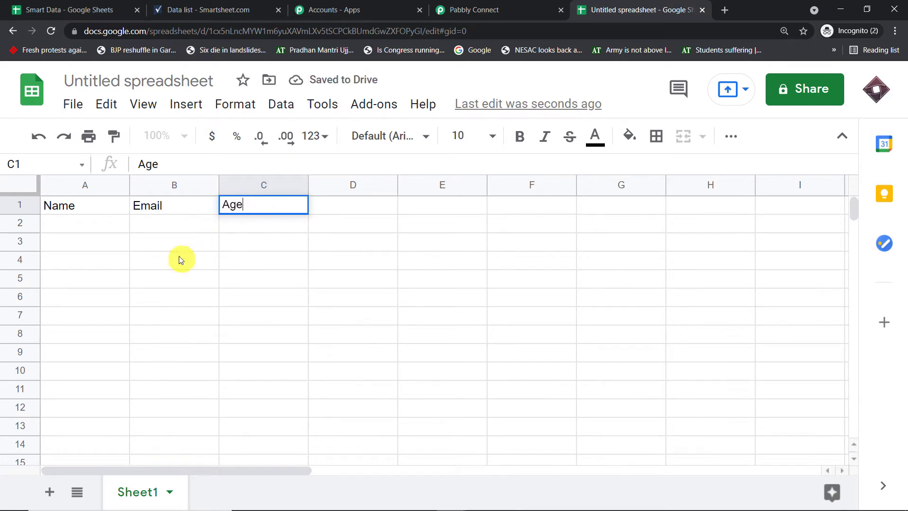
pyautogui.click(179, 258)
# - Rename the spreadsheet to 'Data 101'
pyautogui.click(164, 76)
pyautogui.press('BackSpace')
pyautogui.write('Data 101')
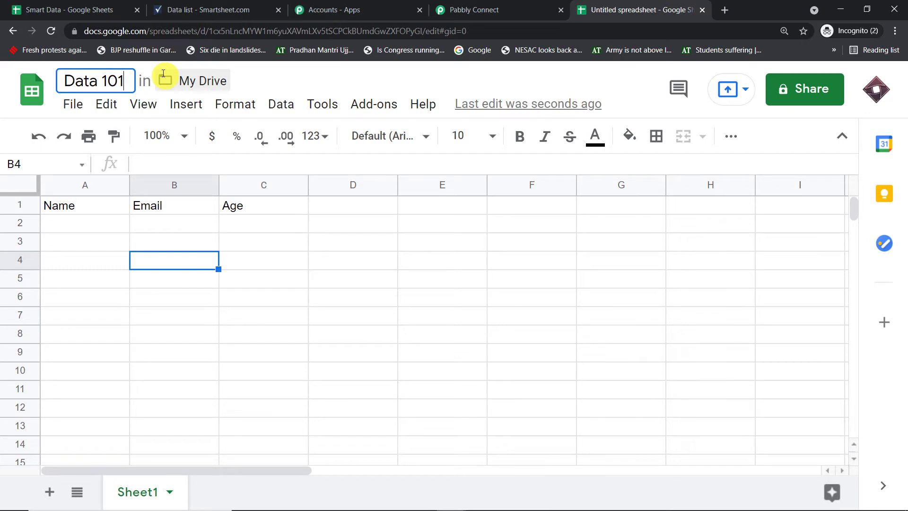
pyautogui.press('Return')
pyautogui.click(81, 264)
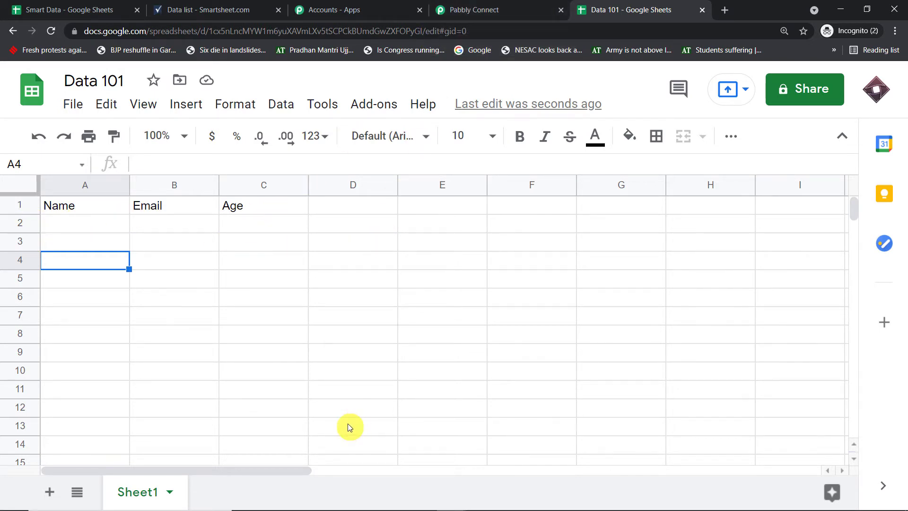
pyautogui.click(371, 106)
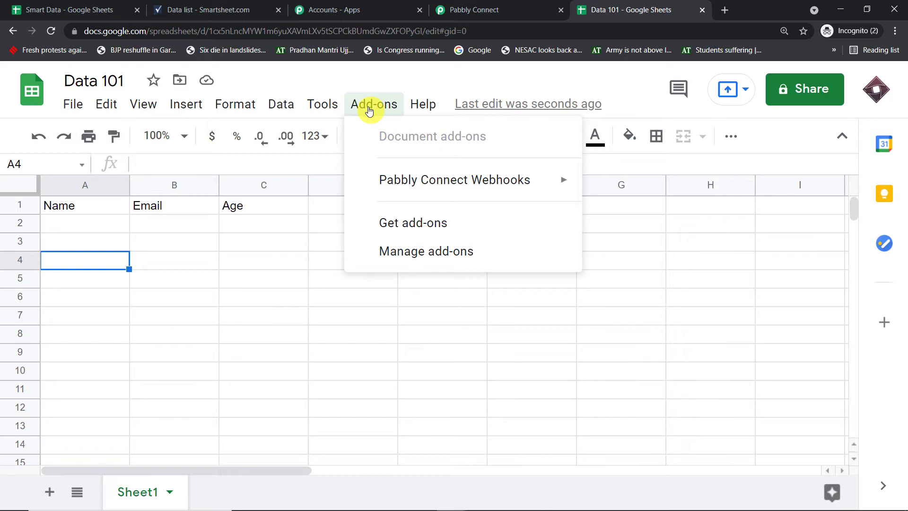
pyautogui.click(398, 227)
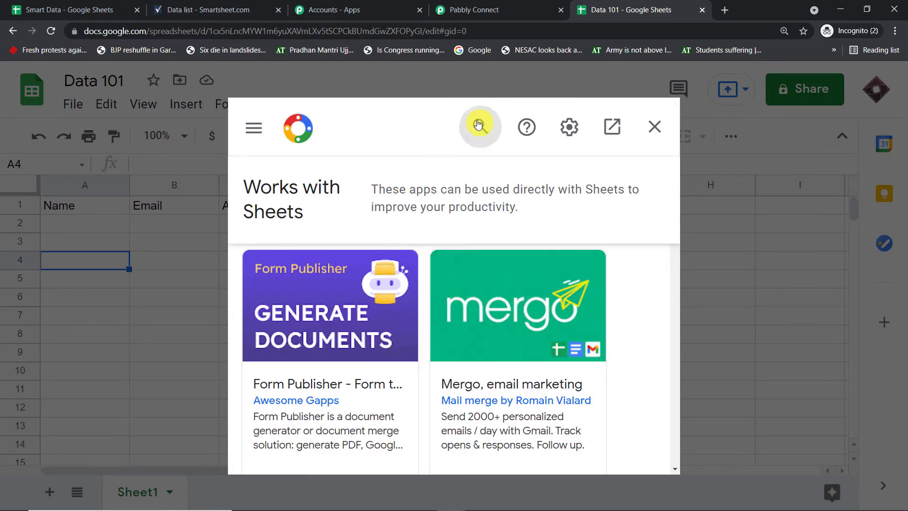
pyautogui.click(478, 124)
pyautogui.write('Pabbly')
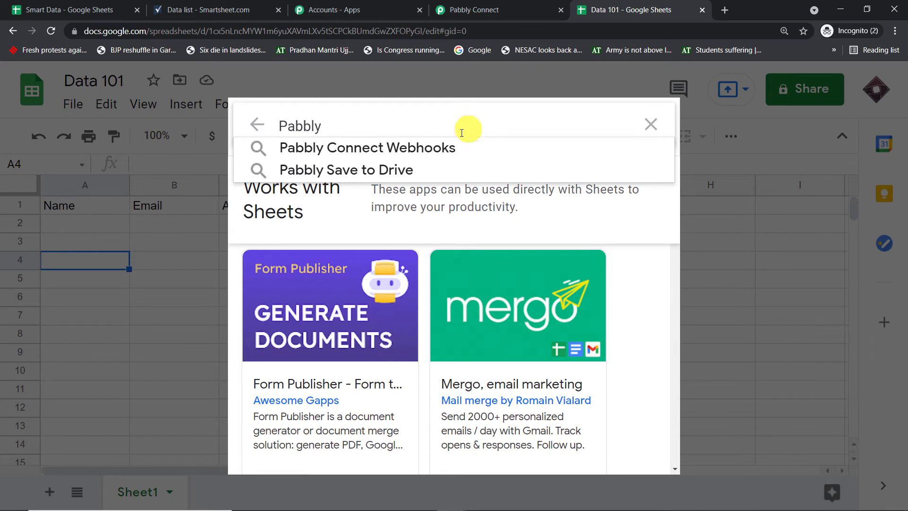
pyautogui.click(451, 148)
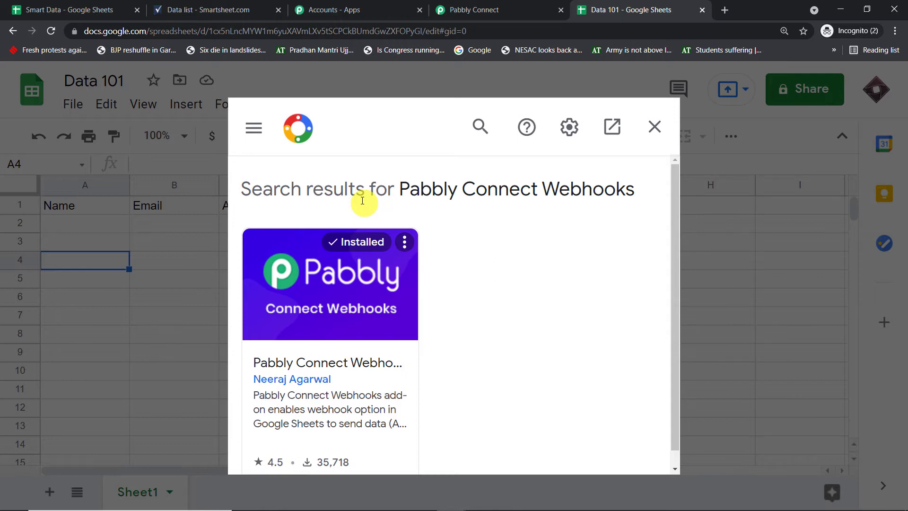
pyautogui.scroll(-1, 362, 199)
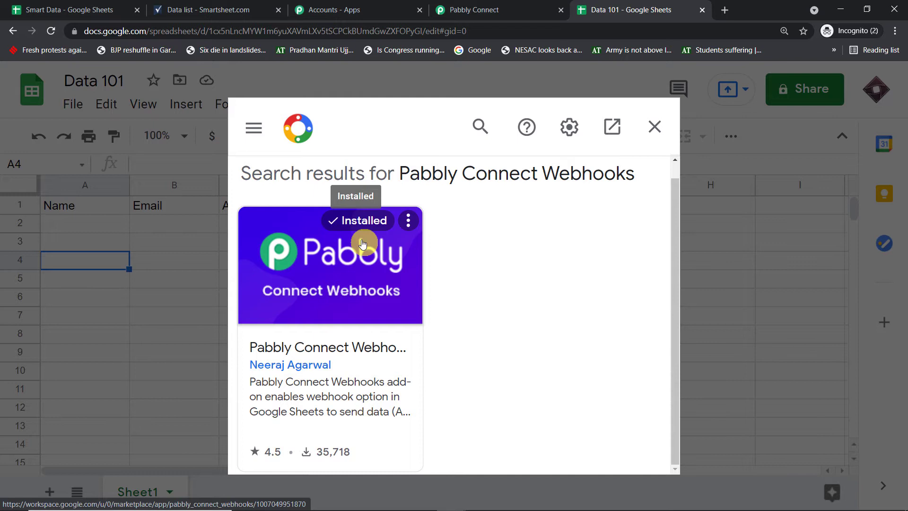
pyautogui.click(655, 126)
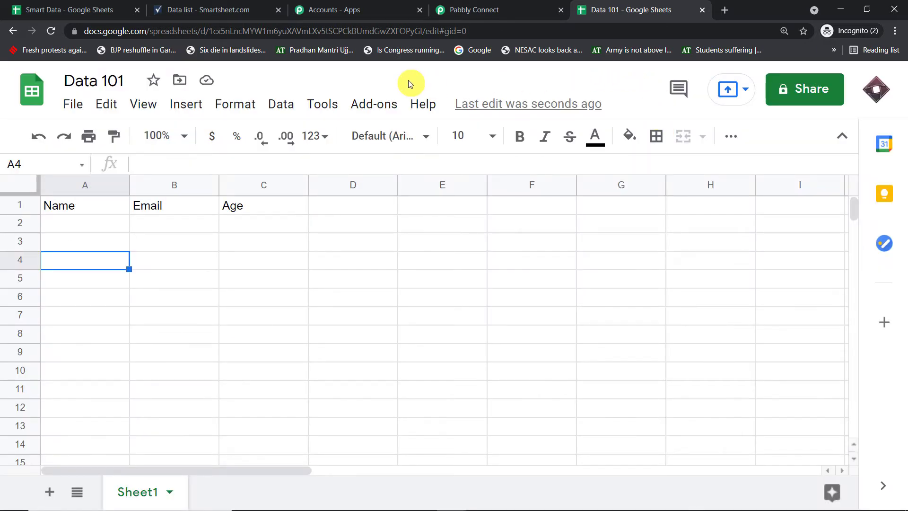
# - Paste the workflow's copied webhook URL into the Pabbly Connect Webhooks initial setup
pyautogui.click(372, 104)
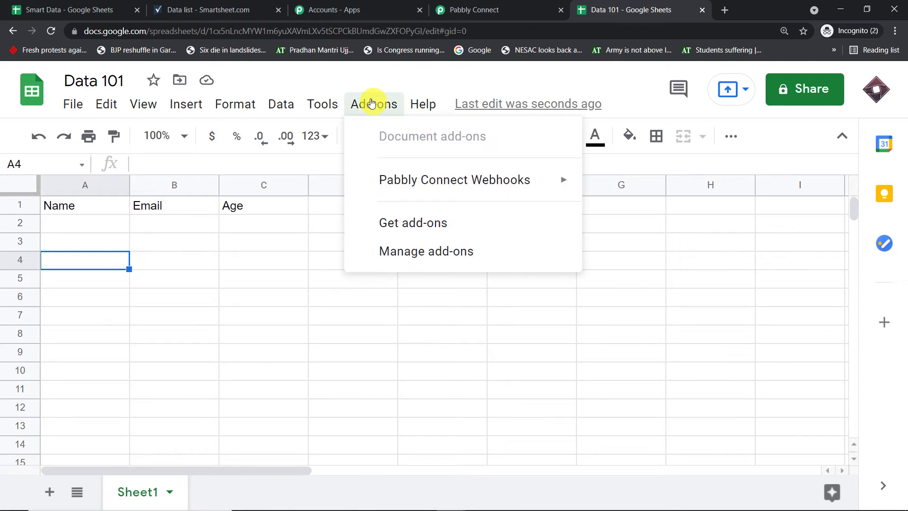
pyautogui.moveTo(378, 179)
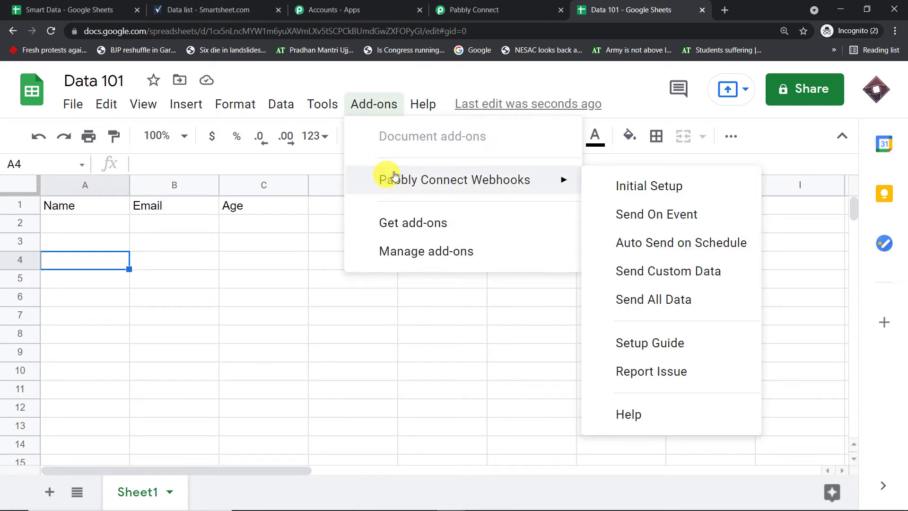
pyautogui.click(622, 190)
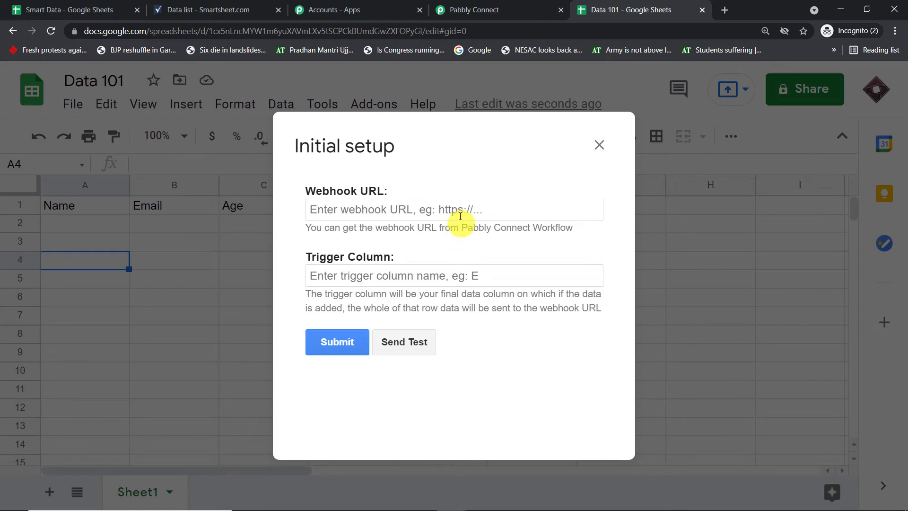
pyautogui.click(485, 9)
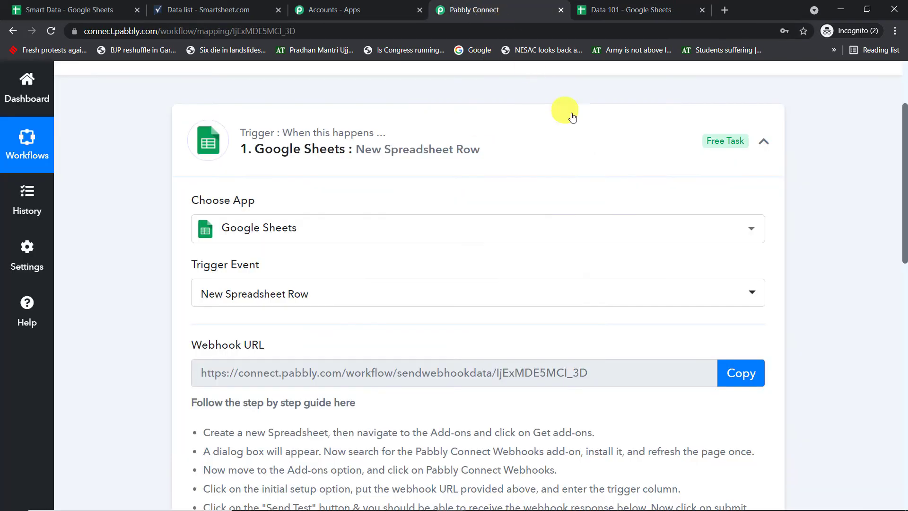
pyautogui.scroll(-2, 568, 113)
pyautogui.click(746, 268)
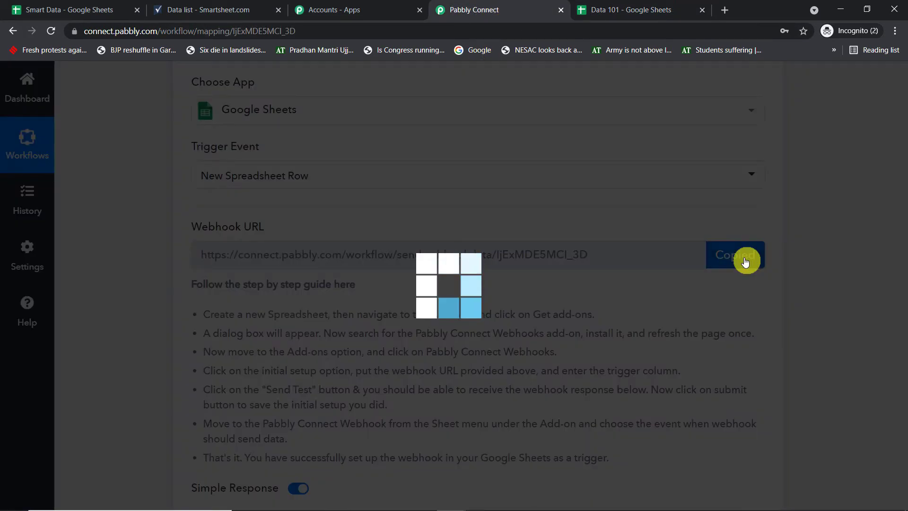
pyautogui.click(662, 5)
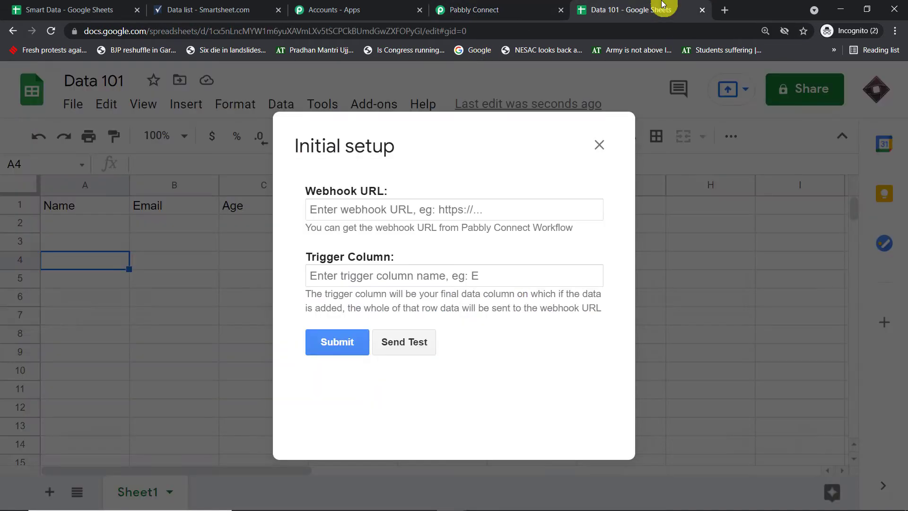
pyautogui.click(405, 209)
pyautogui.rightClick(405, 211)
pyautogui.click(435, 302)
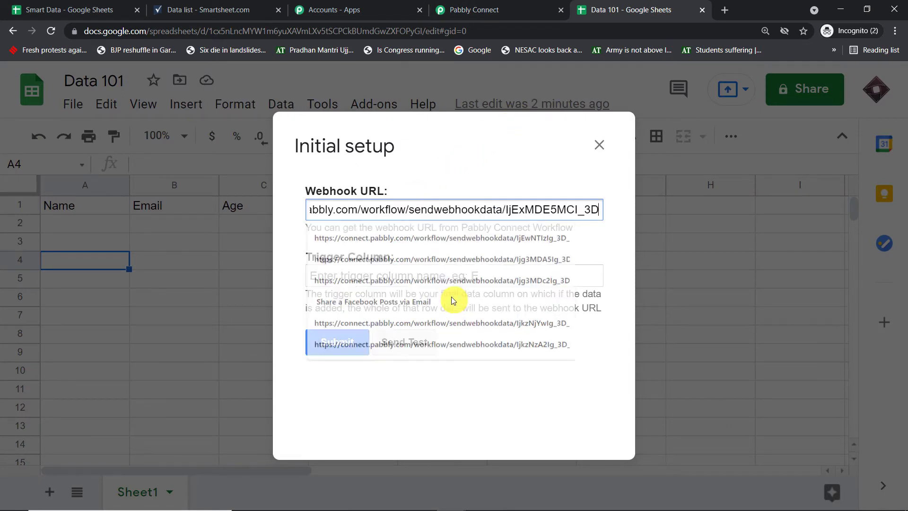
# - Set the trigger column to C and submit the webhook setup
pyautogui.click(374, 274)
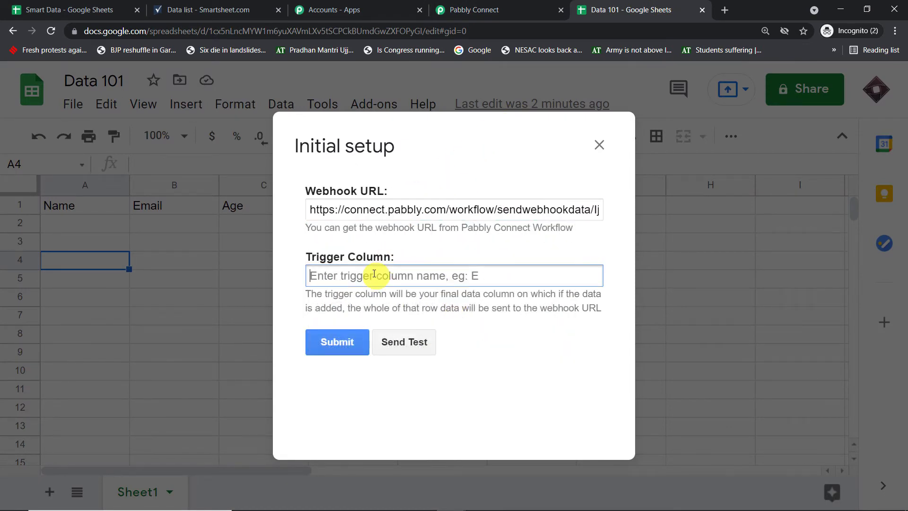
pyautogui.write('C')
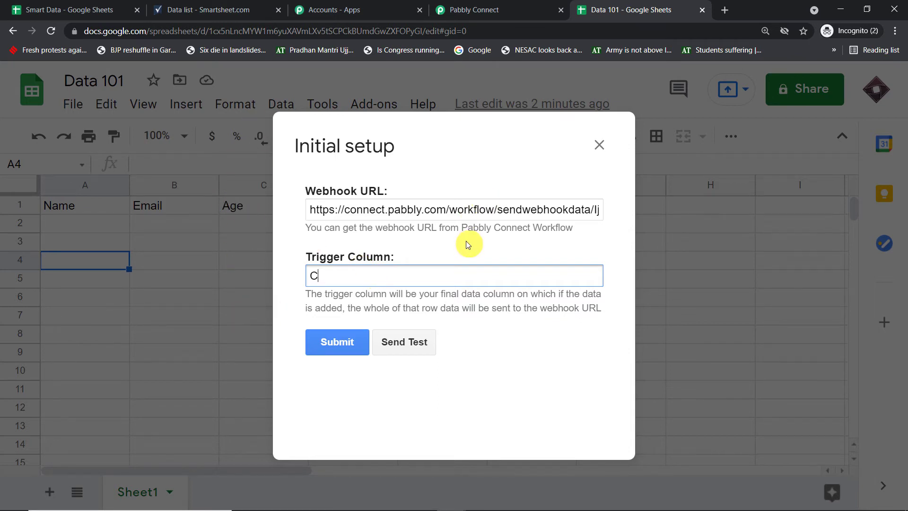
pyautogui.click(334, 339)
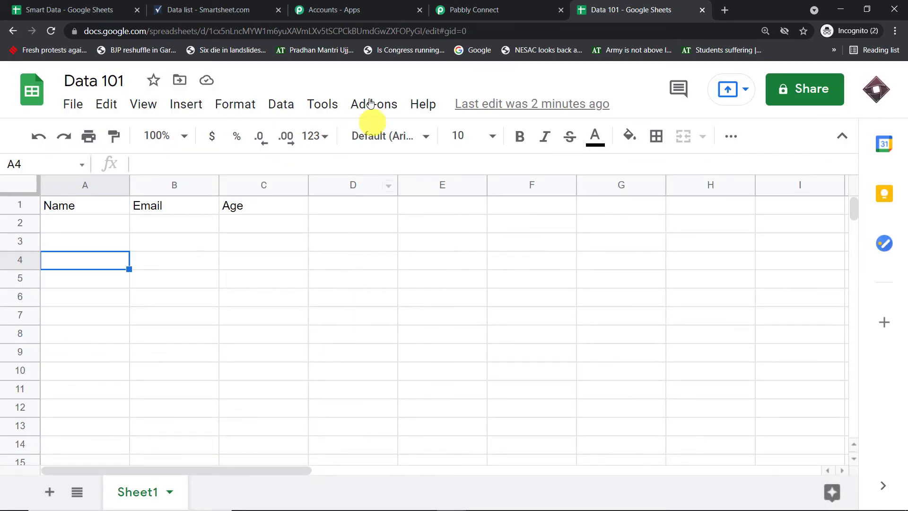
# - Choose Send On Event in the Pabbly Connect Webhooks add-on and check the workflow
pyautogui.click(371, 101)
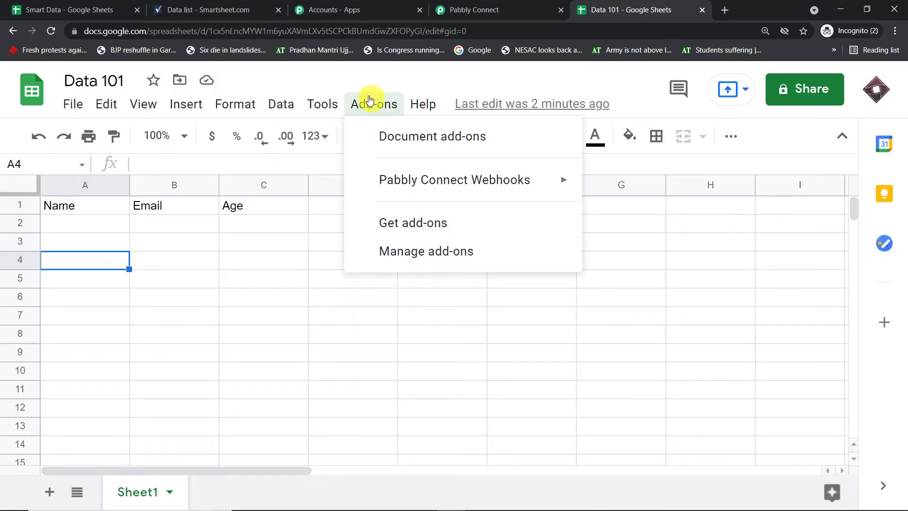
pyautogui.moveTo(381, 177)
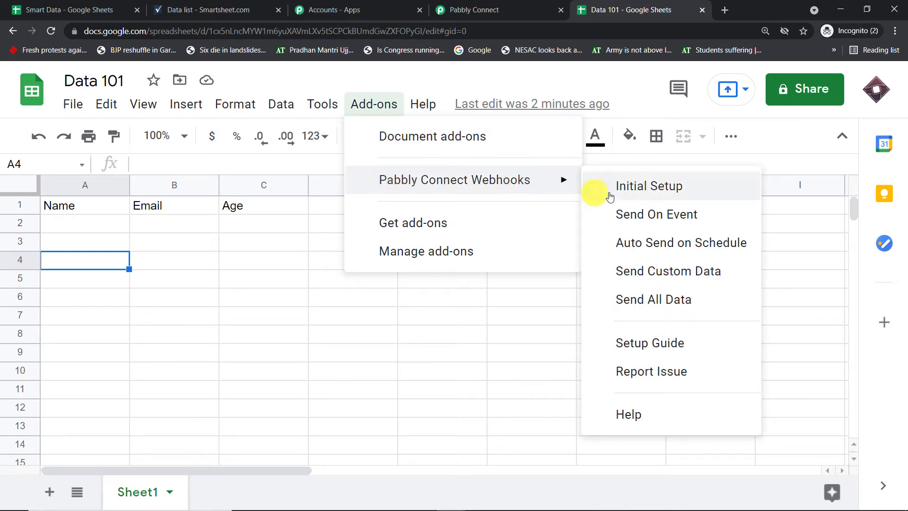
pyautogui.click(645, 215)
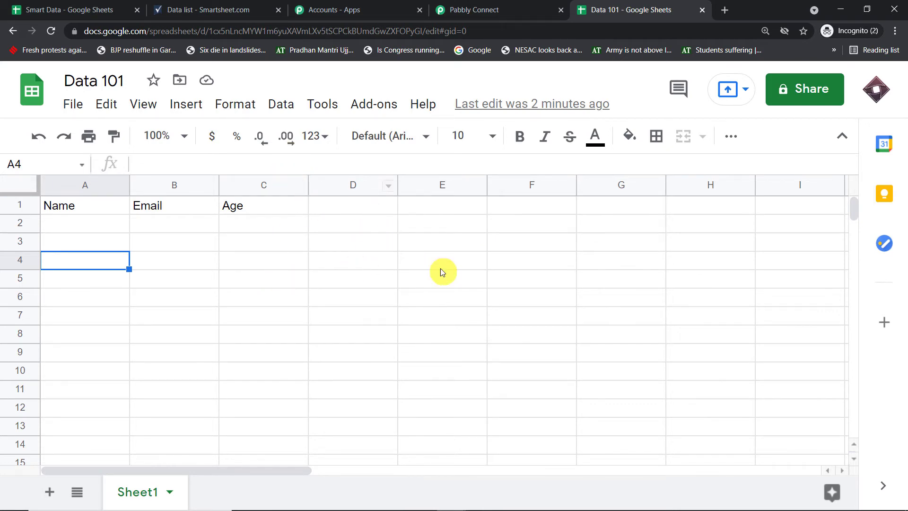
pyautogui.click(497, 9)
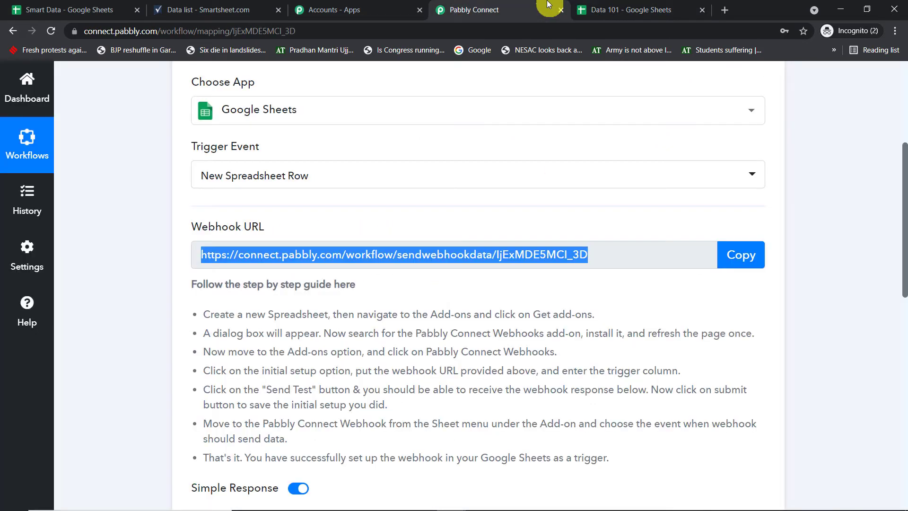
pyautogui.scroll(-5, 468, 254)
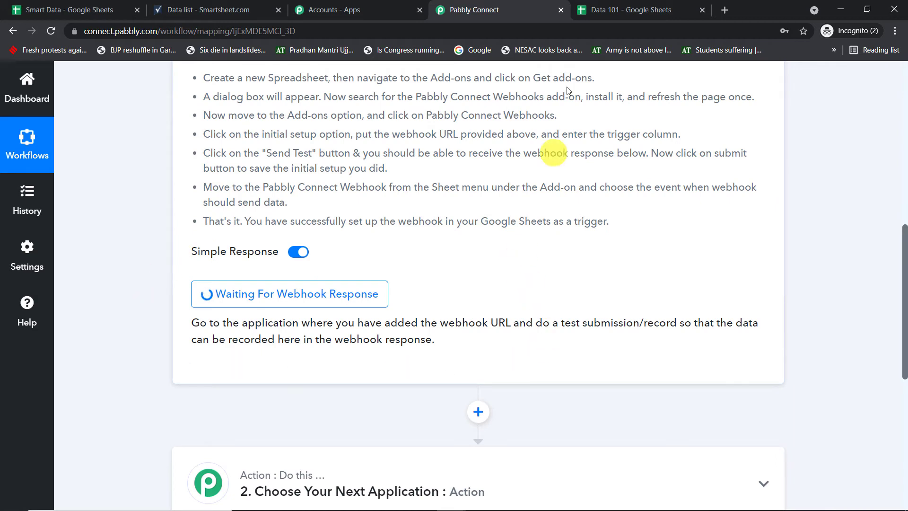
pyautogui.click(594, 9)
# - Fill row 2 of Data 101 with a test contact's name, e-mail address and age 45
pyautogui.click(80, 227)
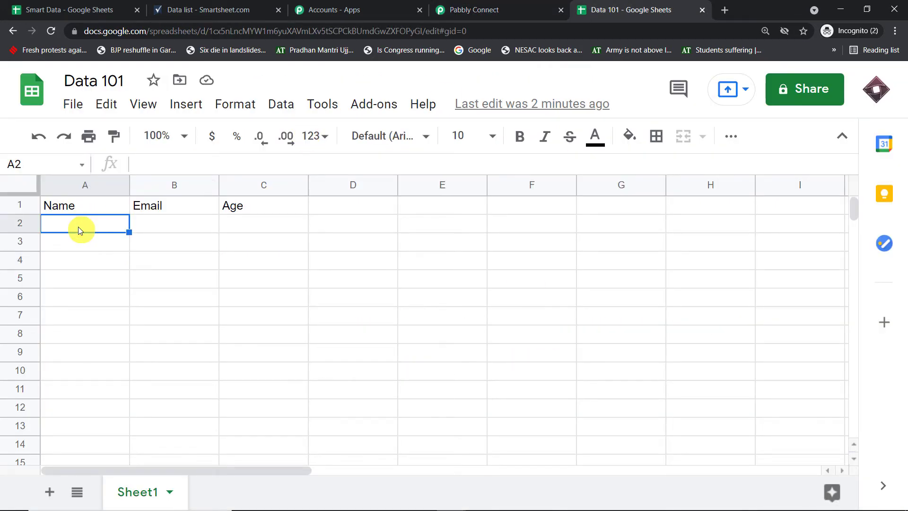
pyautogui.write('Micheal Jackson')
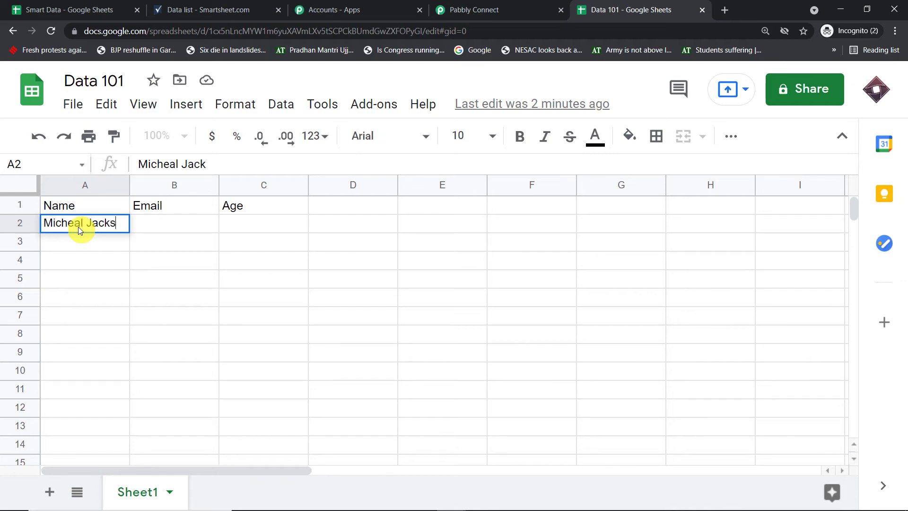
pyautogui.click(108, 265)
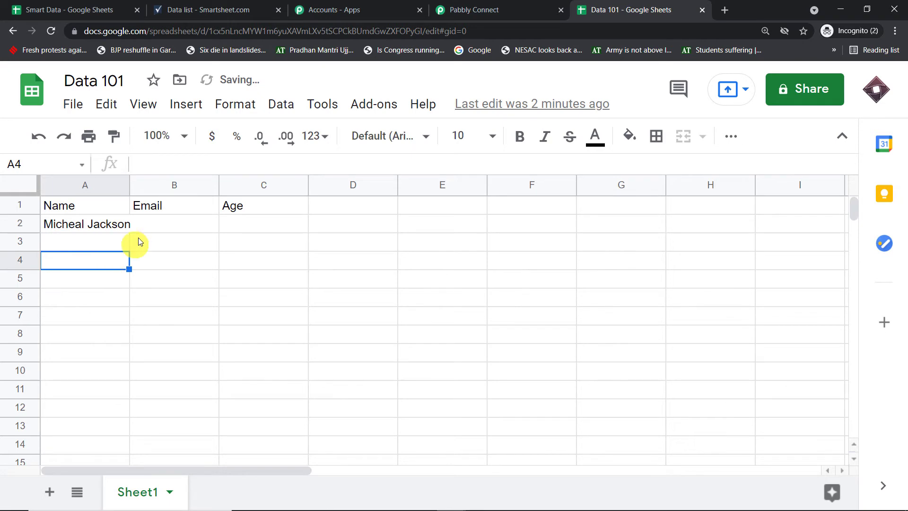
pyautogui.click(154, 230)
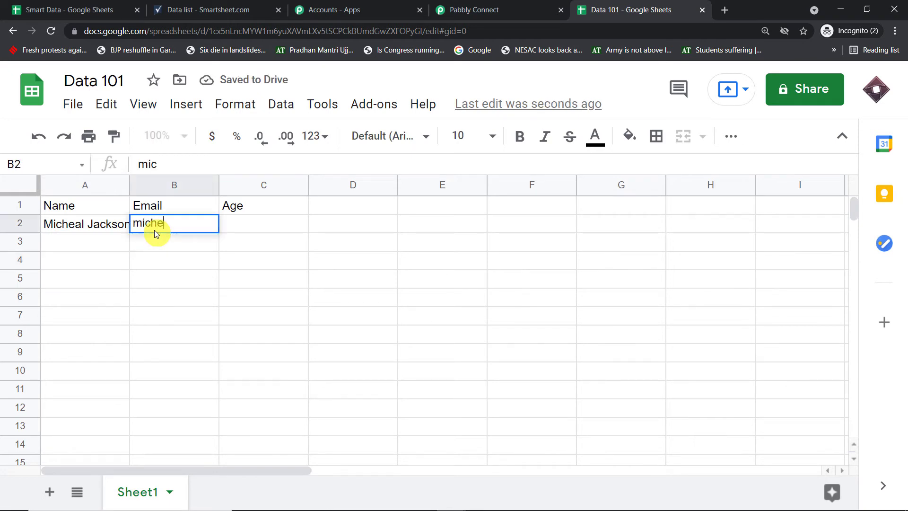
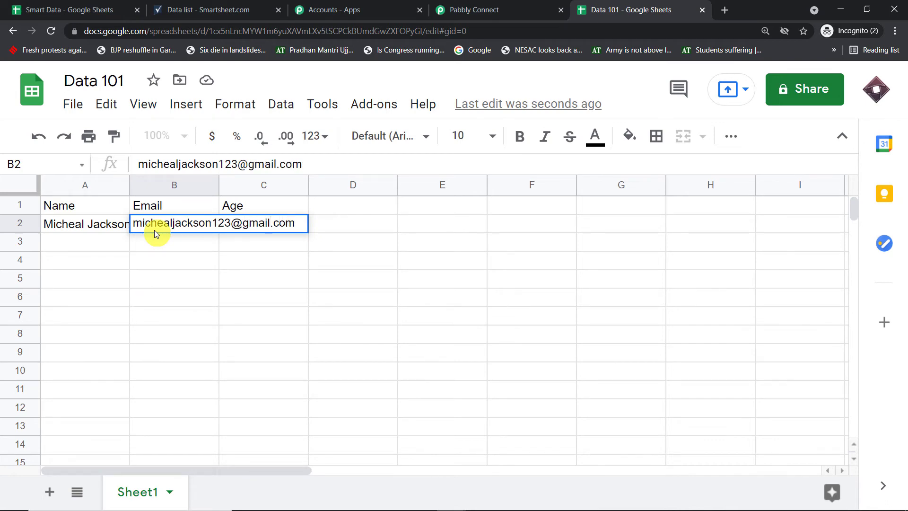
pyautogui.click(167, 271)
pyautogui.click(253, 219)
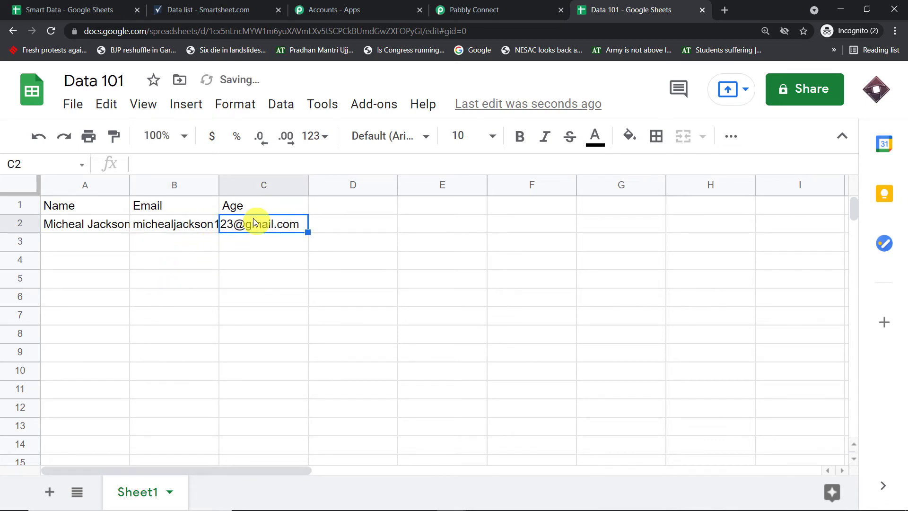
pyautogui.write('45')
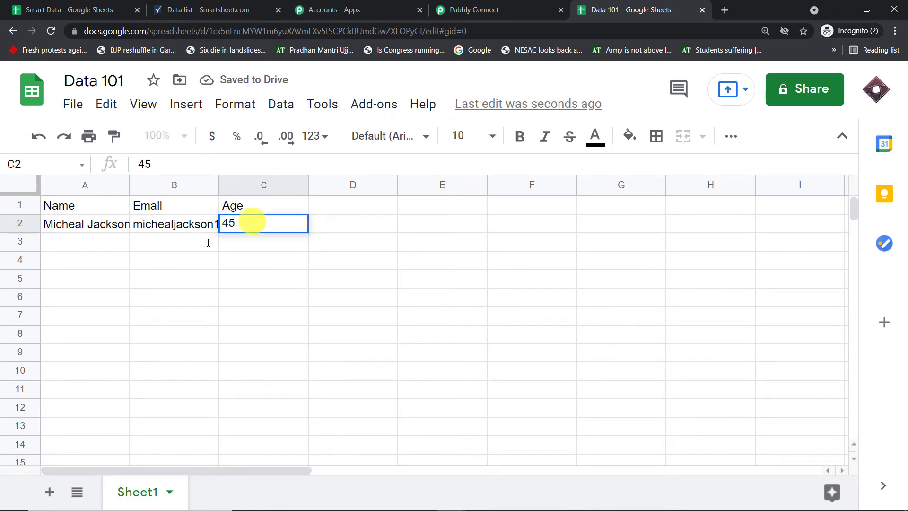
pyautogui.click(74, 305)
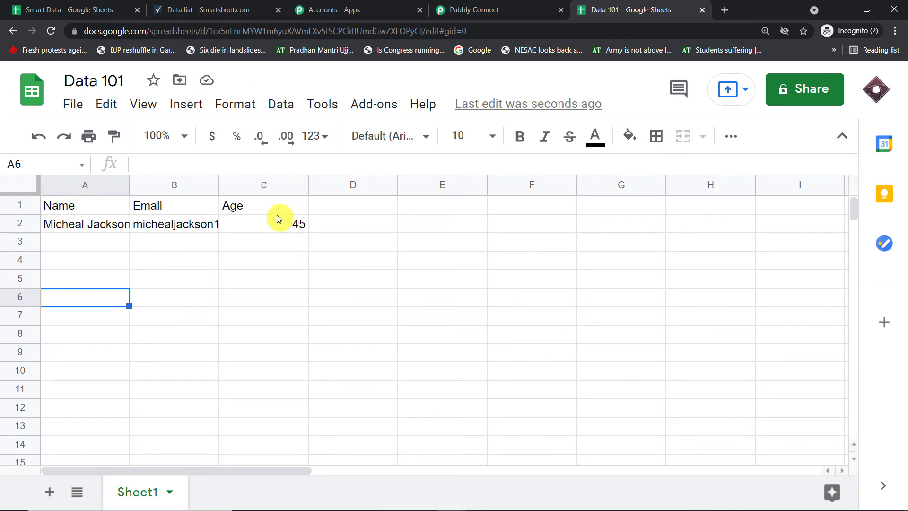
# - Review the captured webhook response and compare it with the name and e-mail in row 2
pyautogui.click(476, 6)
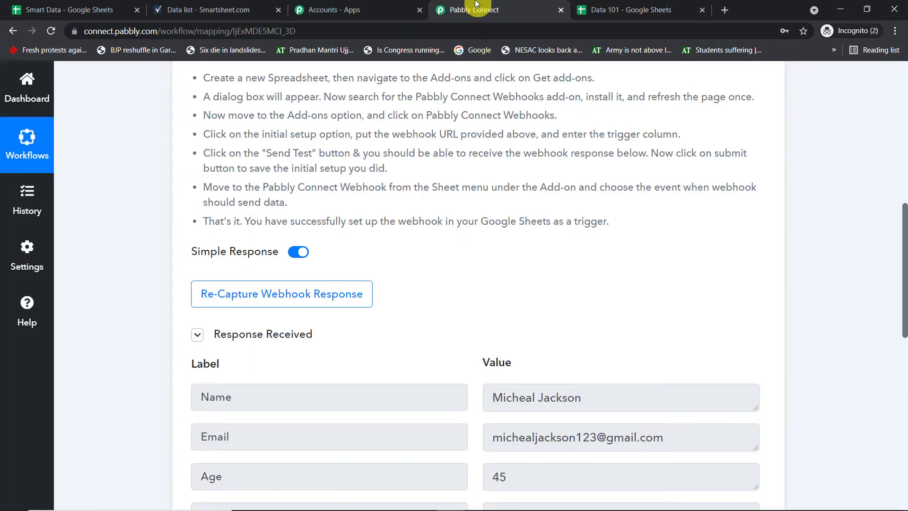
pyautogui.scroll(-2, 591, 180)
pyautogui.scroll(-1, 609, 182)
pyautogui.moveTo(669, 223); pyautogui.dragTo(179, 223)
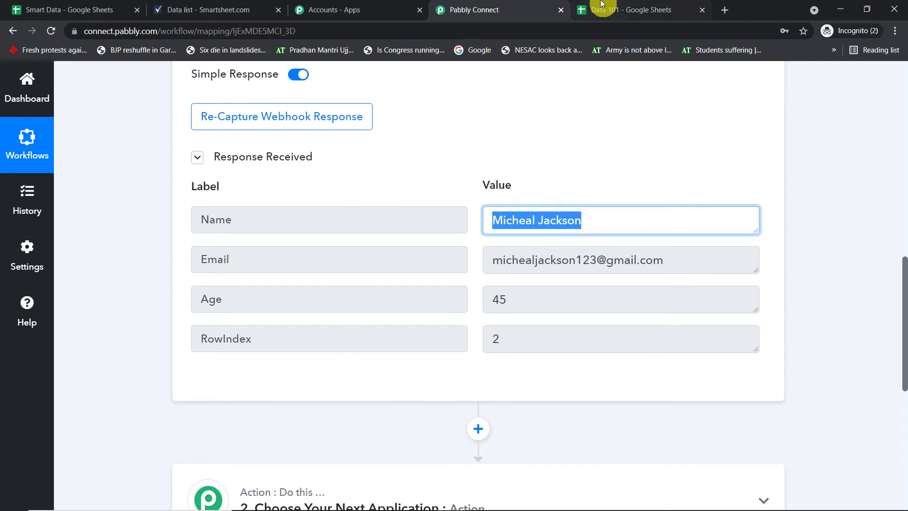
pyautogui.click(601, 9)
pyautogui.click(78, 227)
pyautogui.click(183, 225)
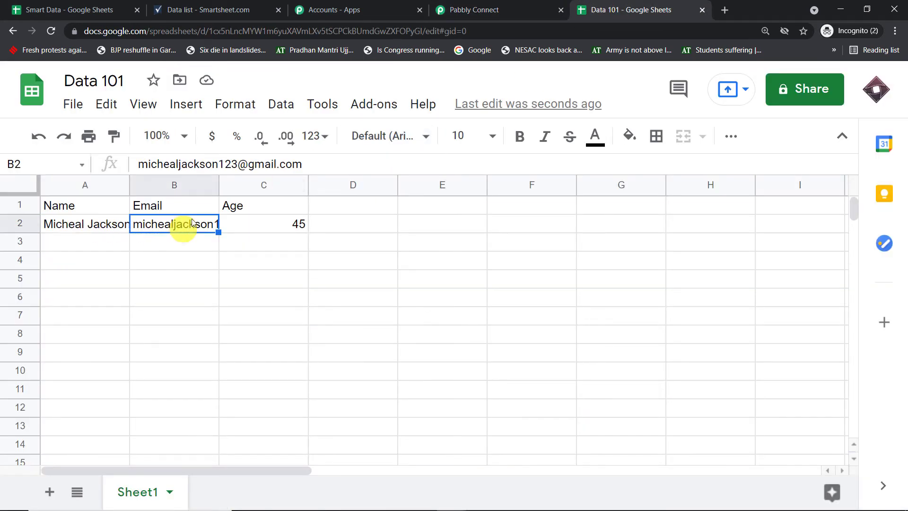
# - Match the captured Email, Age 45 and RowIndex 2 against sheet row 2
pyautogui.click(483, 6)
pyautogui.moveTo(669, 259); pyautogui.dragTo(371, 258)
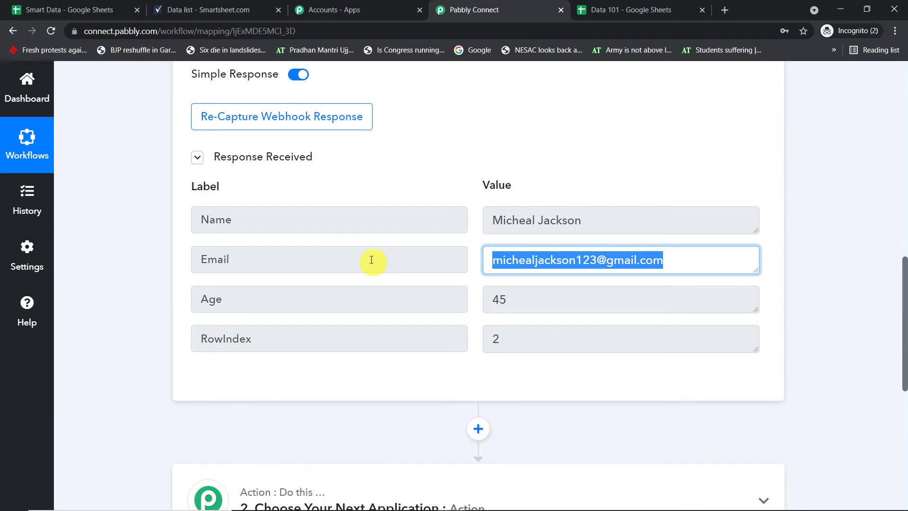
pyautogui.moveTo(529, 300); pyautogui.dragTo(93, 238)
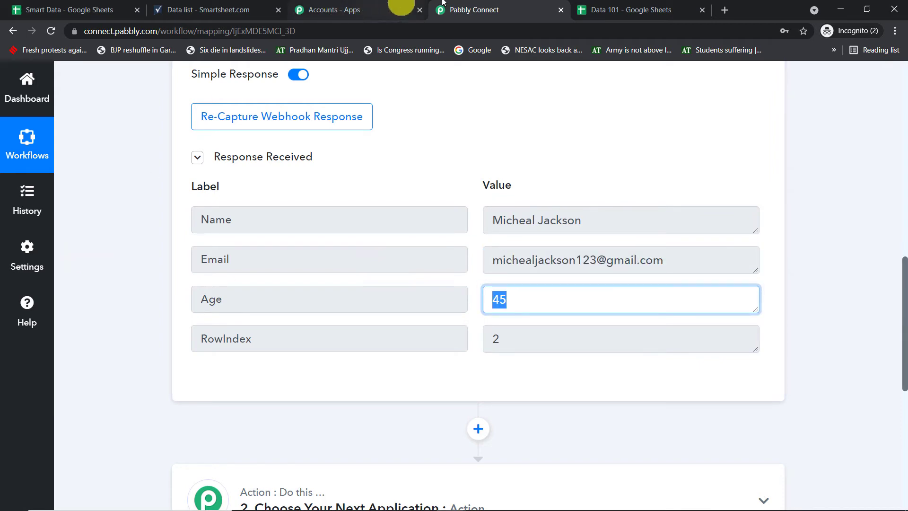
pyautogui.click(578, 8)
pyautogui.click(480, 9)
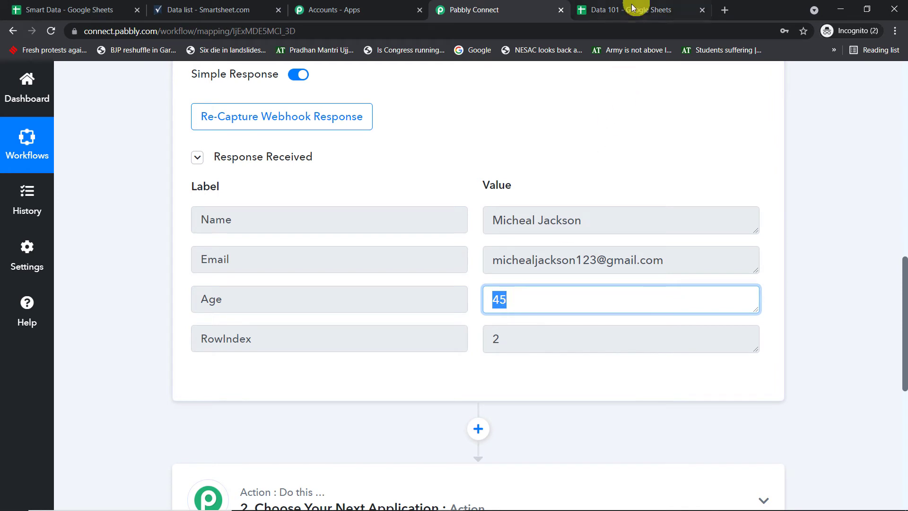
pyautogui.click(257, 348)
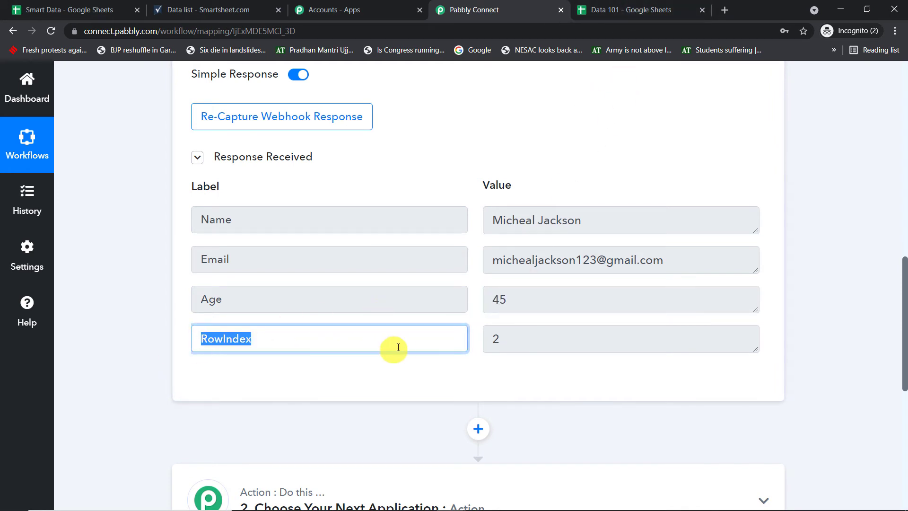
pyautogui.click(529, 346)
pyautogui.hotkey('ctrl', 'a')
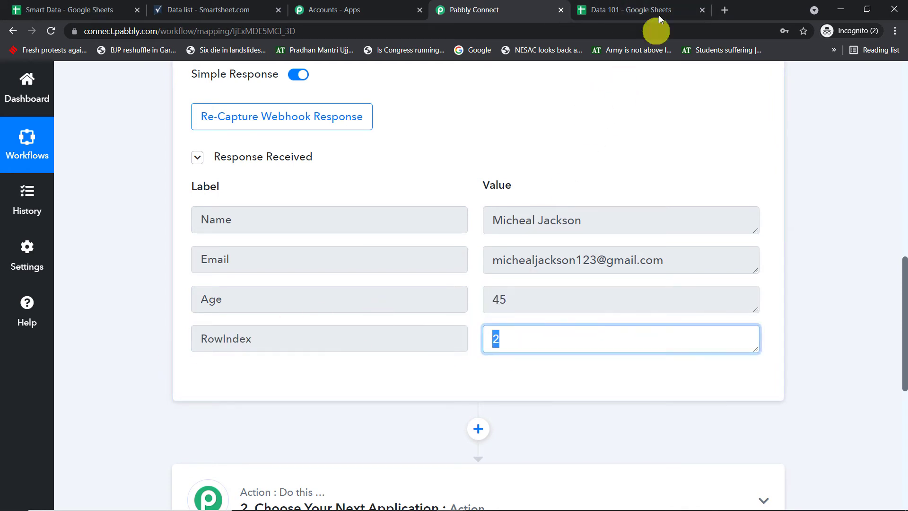
pyautogui.click(634, 10)
pyautogui.click(23, 223)
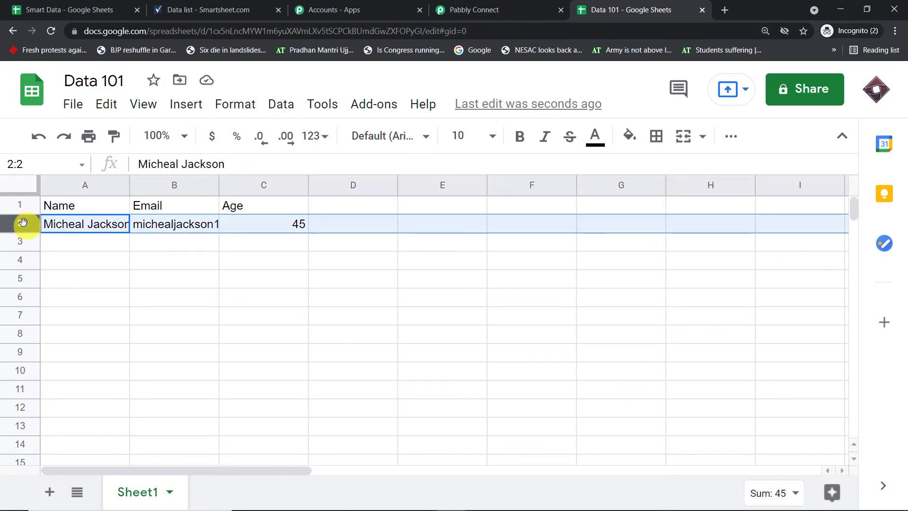
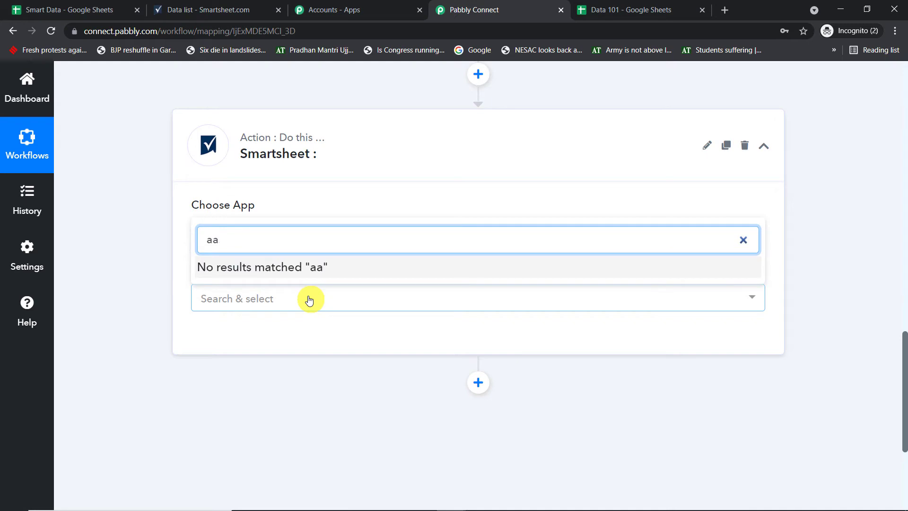
# - Set the Smartsheet action event to Add Row to Sheet and start adding a new connection
pyautogui.press('BackSpace')
pyautogui.write('d')
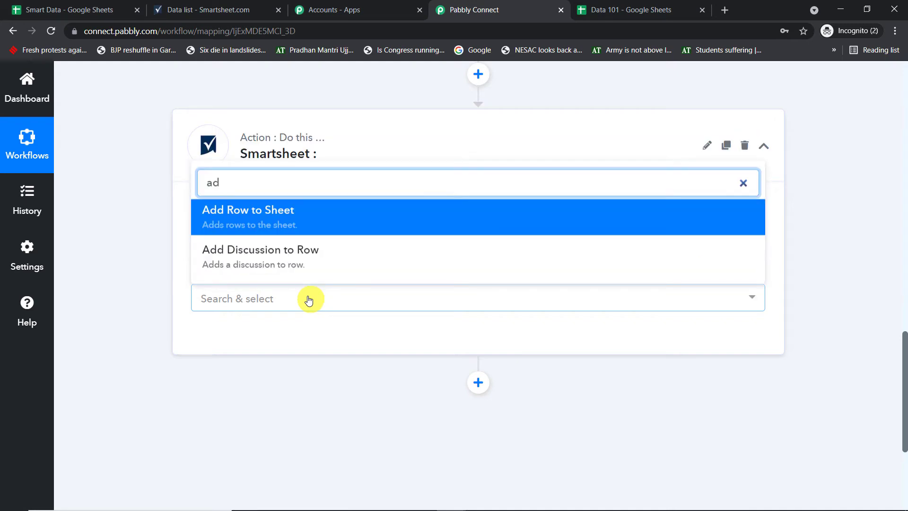
pyautogui.click(296, 222)
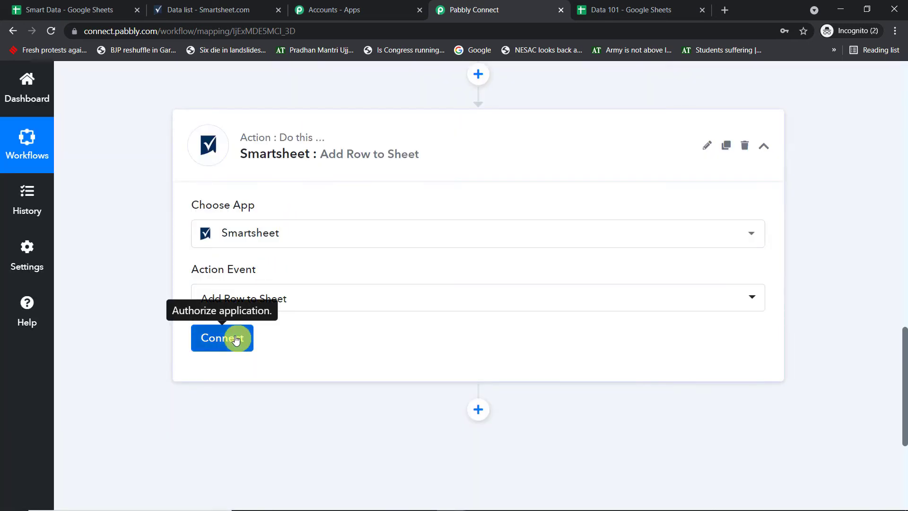
pyautogui.click(235, 339)
pyautogui.click(559, 215)
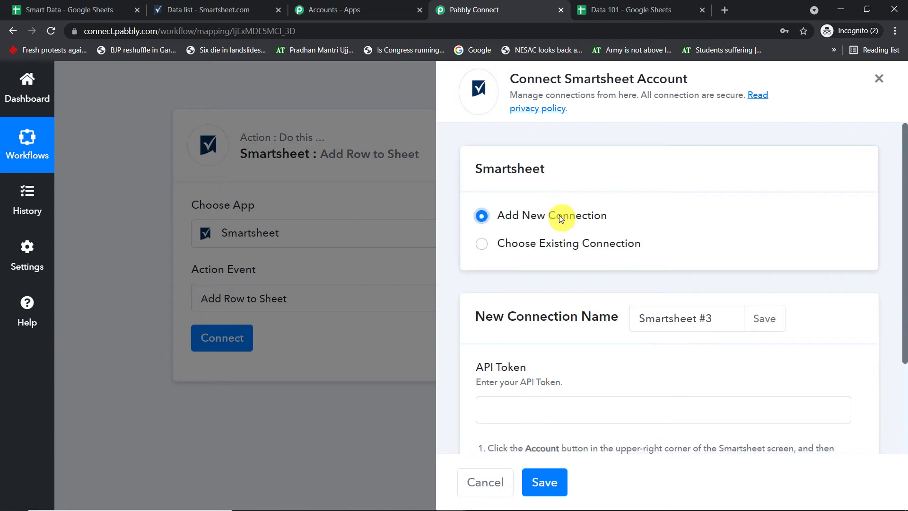
# - Read the API token setup instructions, then go to the Smartsheet Data list tab
pyautogui.scroll(-3, 559, 216)
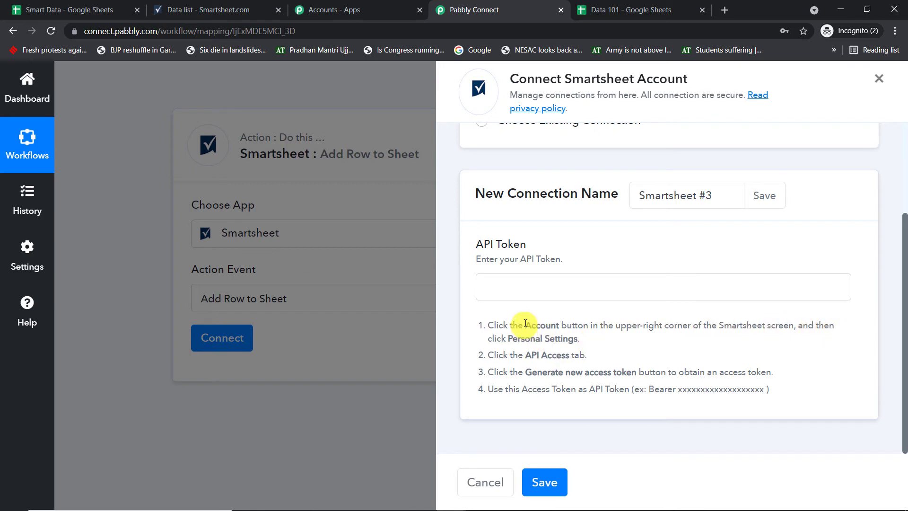
pyautogui.moveTo(525, 325); pyautogui.dragTo(599, 343)
pyautogui.click(611, 344)
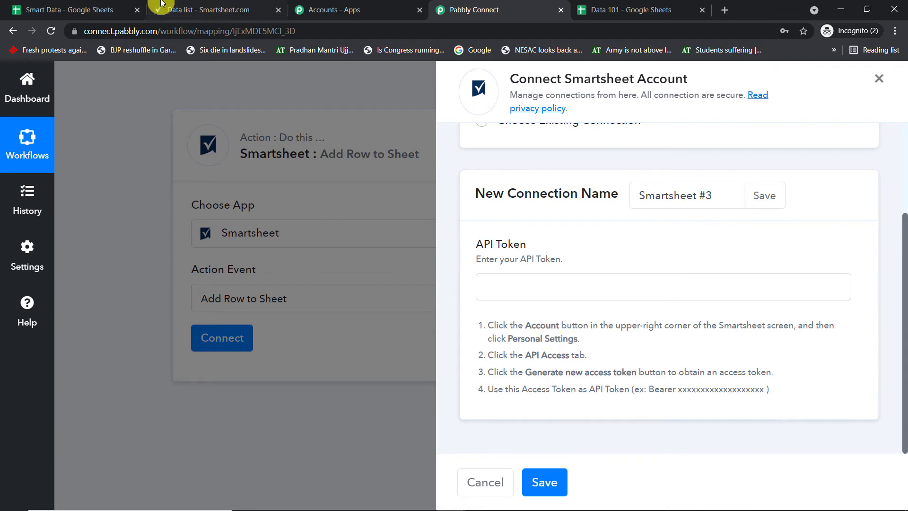
pyautogui.click(189, 10)
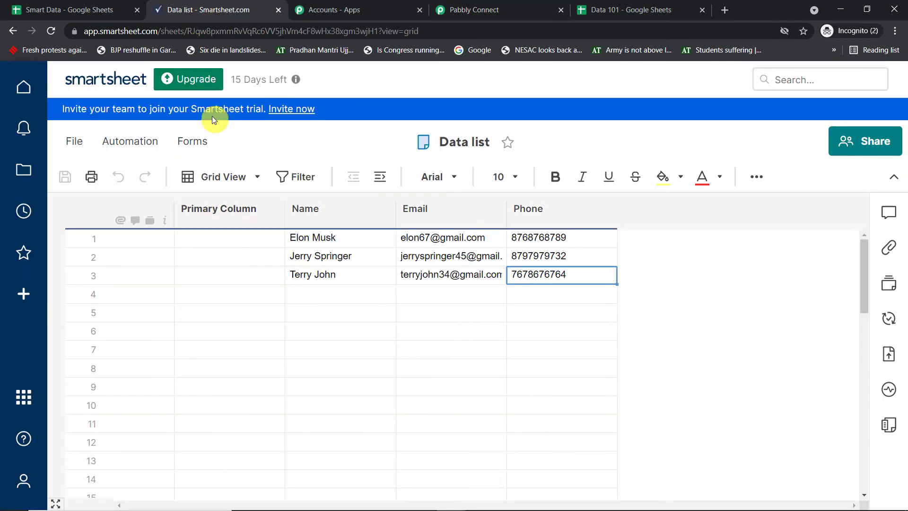
# - Open Smartsheet's Personal Settings > API Access, checking Pabbly's second setup instruction along the way
pyautogui.click(19, 490)
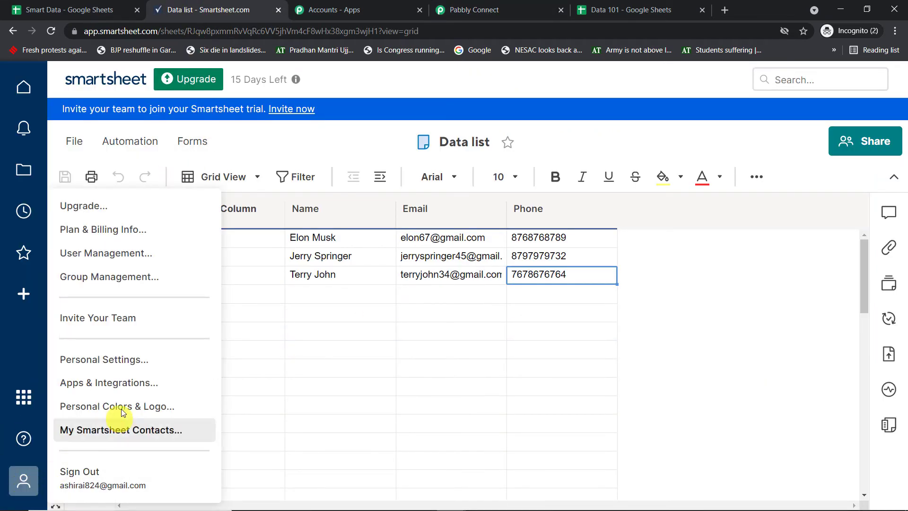
pyautogui.click(127, 359)
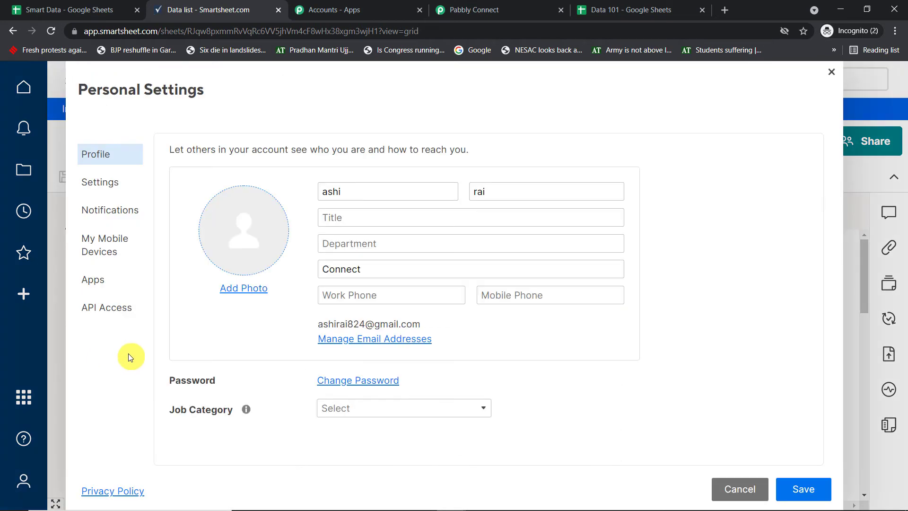
pyautogui.click(108, 310)
pyautogui.click(544, 11)
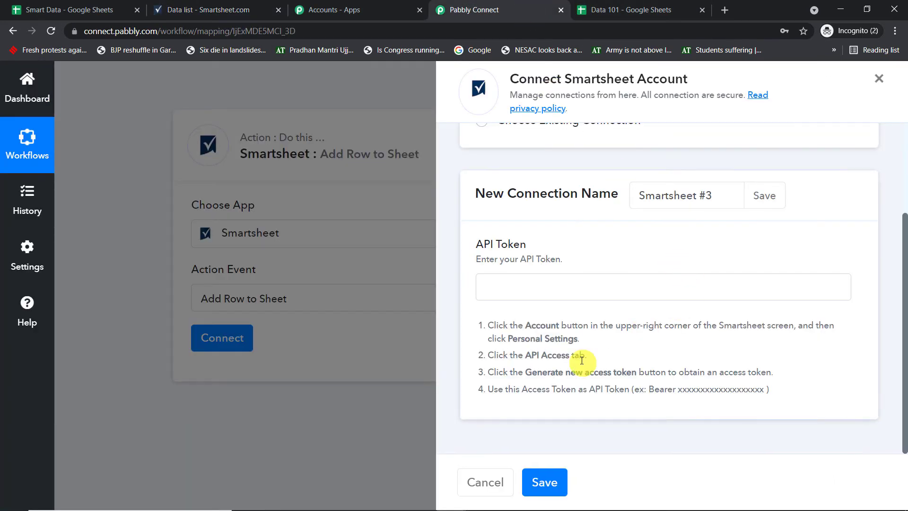
pyautogui.moveTo(588, 356); pyautogui.dragTo(509, 364)
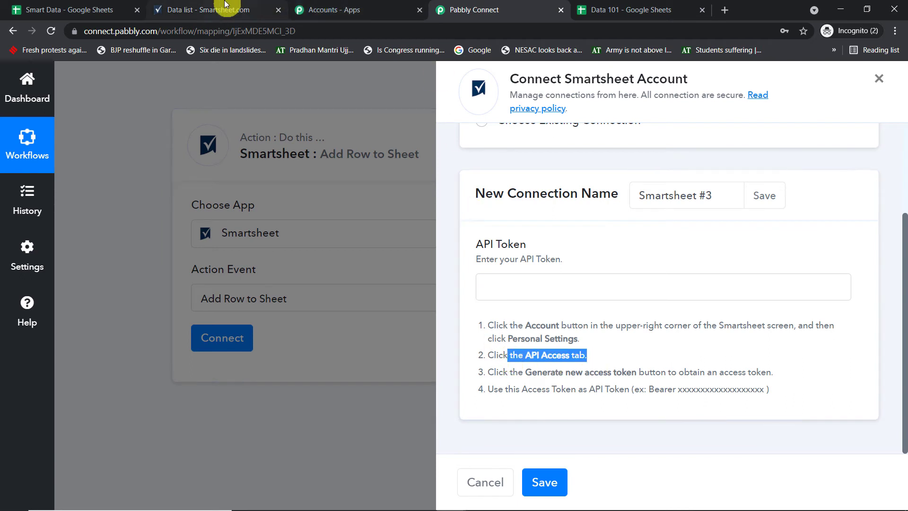
pyautogui.click(208, 10)
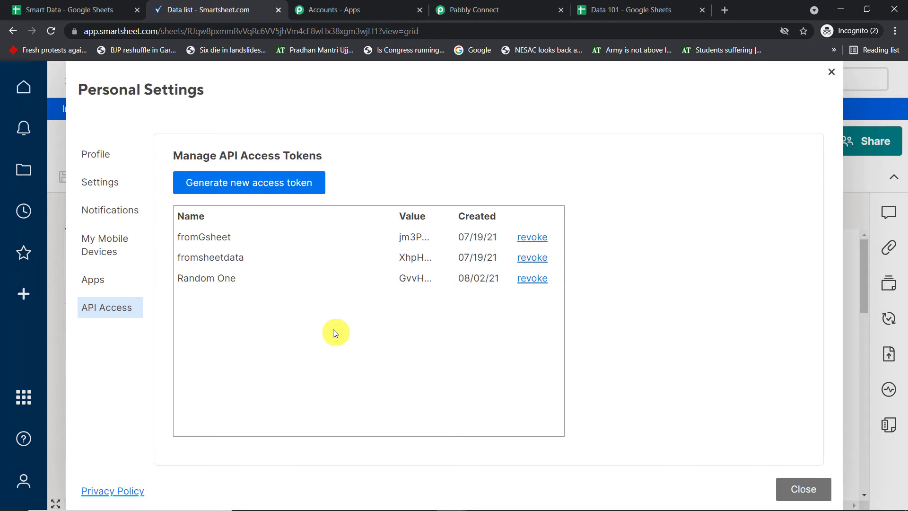
# - Generate an API access token named 'Data 101', copy it, and return to Pabbly Connect
pyautogui.click(249, 185)
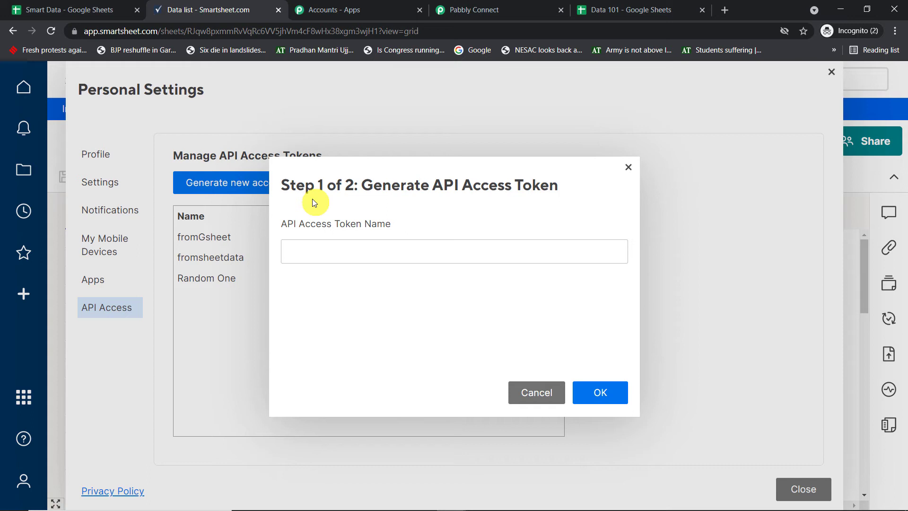
pyautogui.write('Data 101')
pyautogui.click(622, 395)
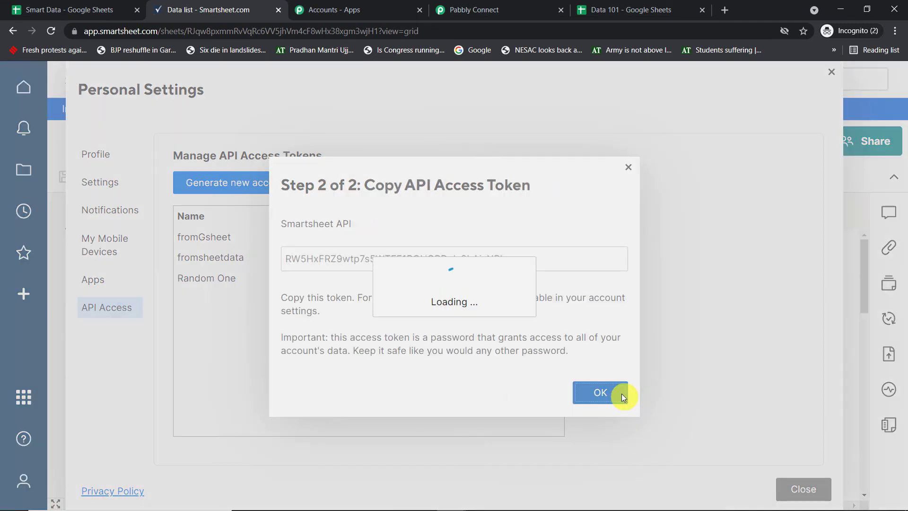
pyautogui.doubleClick(428, 259)
pyautogui.rightClick(430, 259)
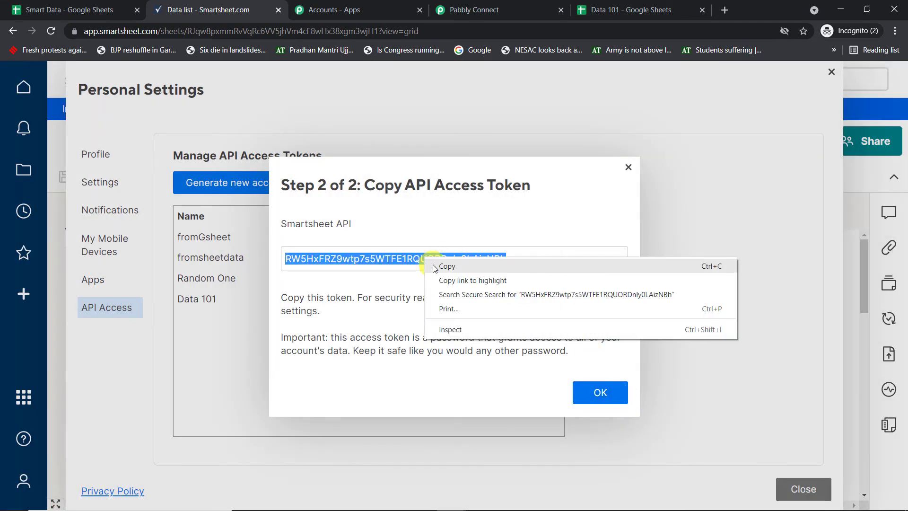
pyautogui.click(441, 268)
pyautogui.click(595, 396)
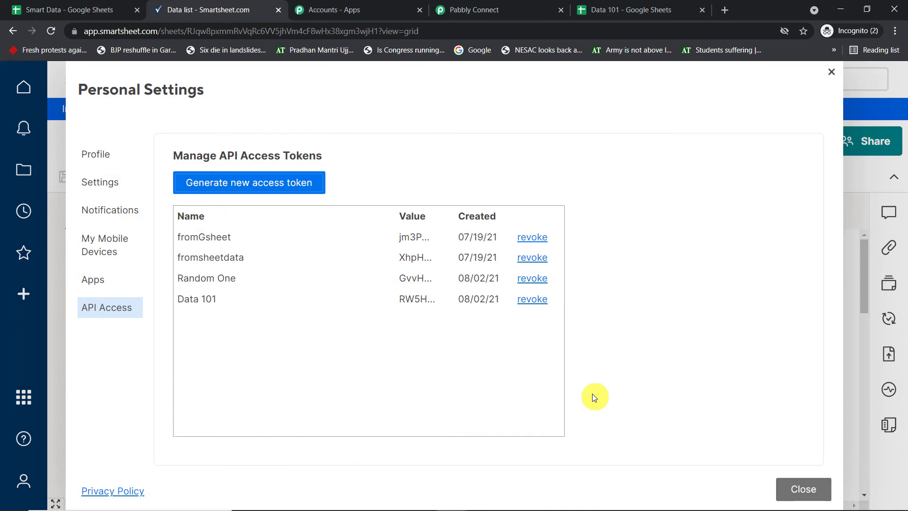
pyautogui.click(511, 10)
# - Fill the API Token field with the copied token prefixed by 'Bearer'
pyautogui.click(543, 288)
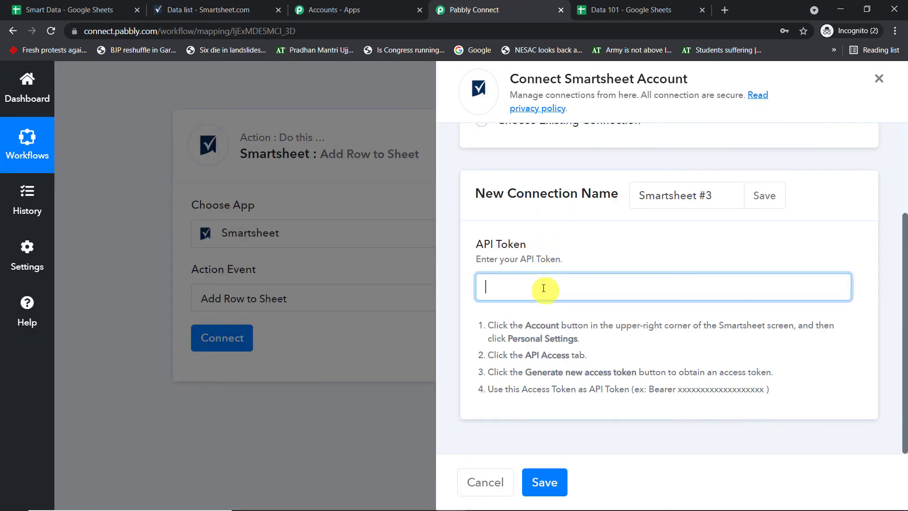
pyautogui.hotkey('ctrl', 'v')
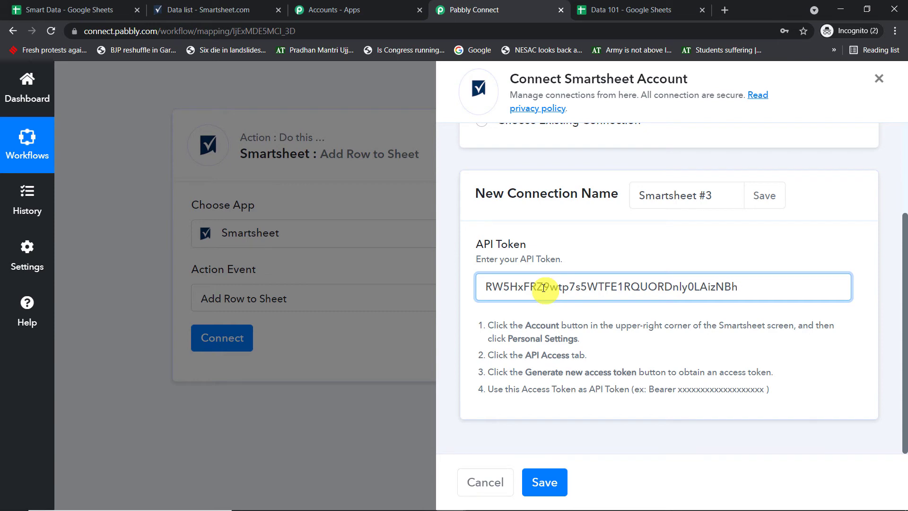
pyautogui.click(670, 389)
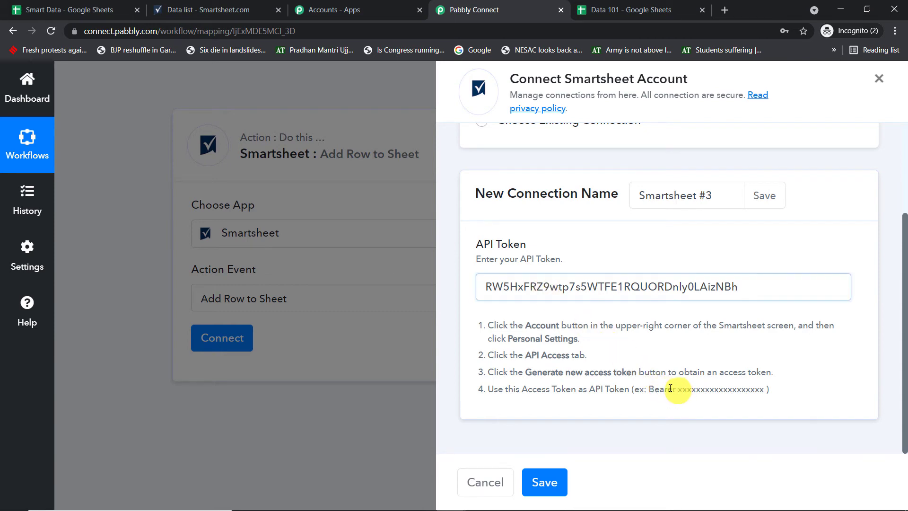
pyautogui.doubleClick(671, 388)
pyautogui.rightClick(651, 388)
pyautogui.click(665, 391)
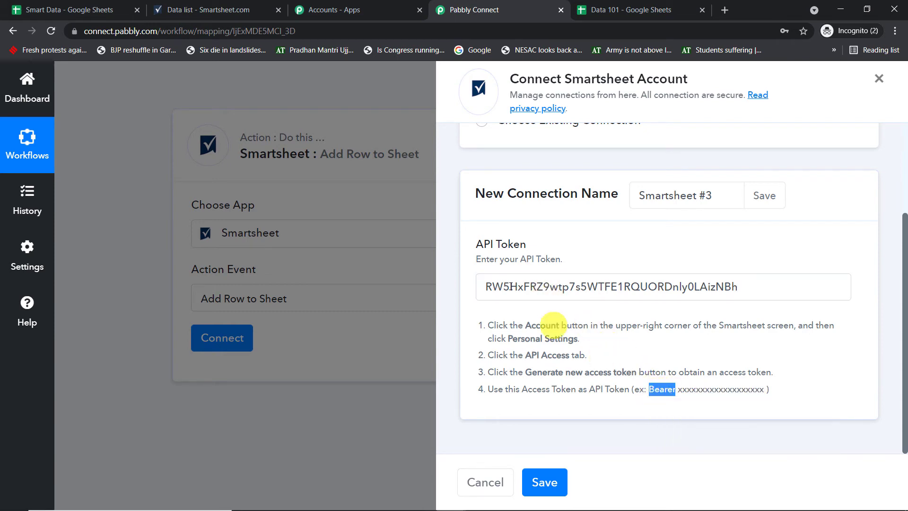
pyautogui.click(486, 280)
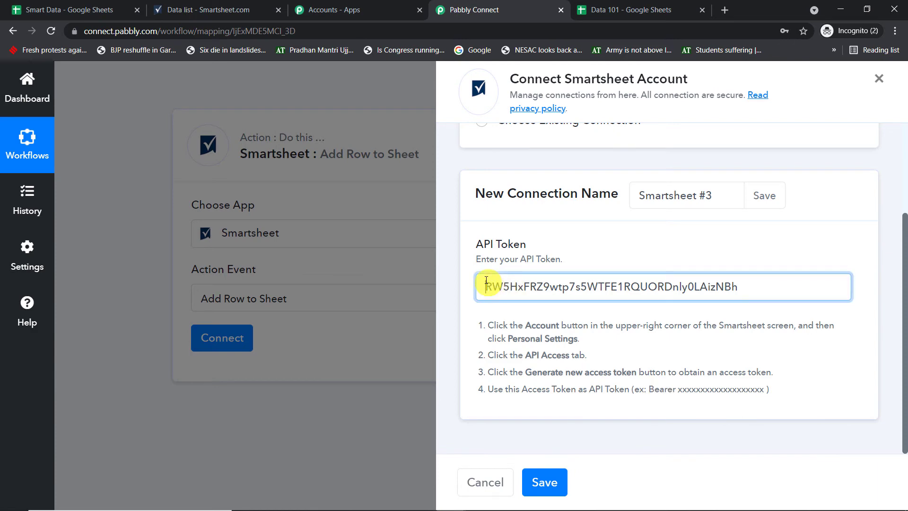
pyautogui.hotkey('ctrl', 'v')
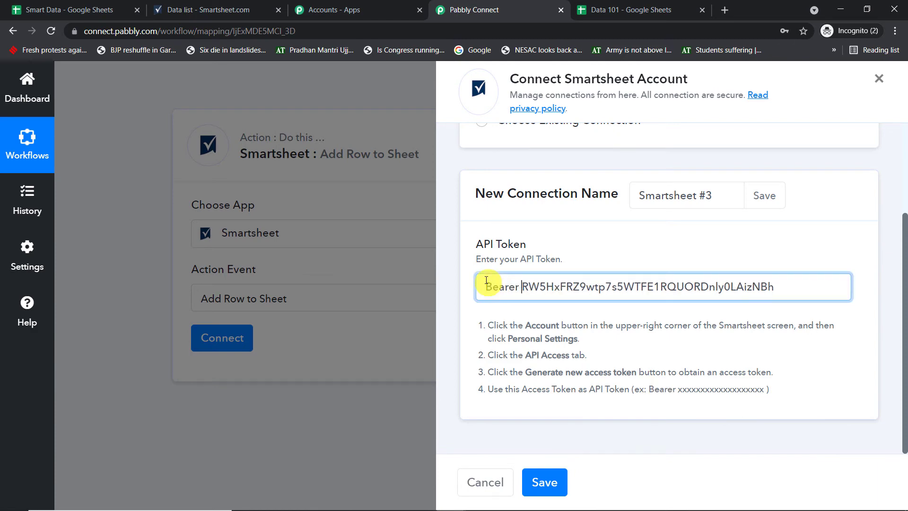
# - Save the Smartsheet connection and check the sheets offered in the Sheet Name list
pyautogui.click(547, 483)
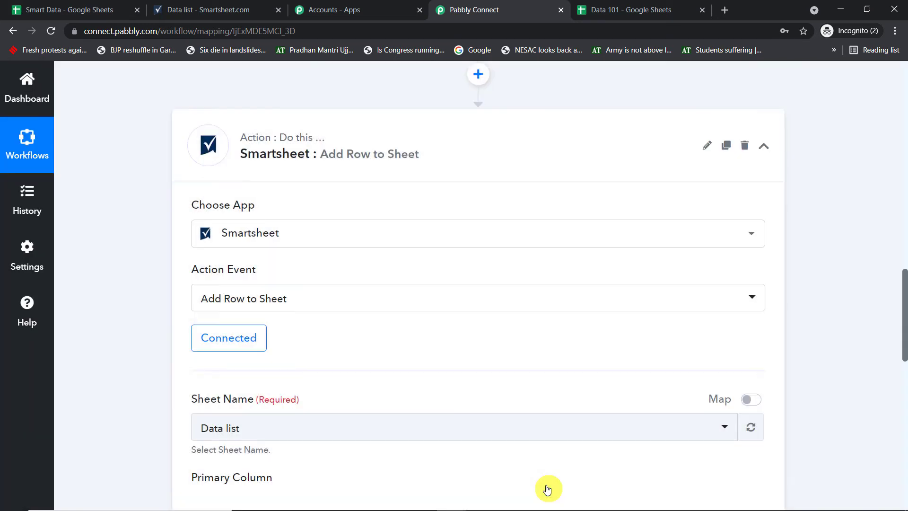
pyautogui.scroll(-4, 411, 257)
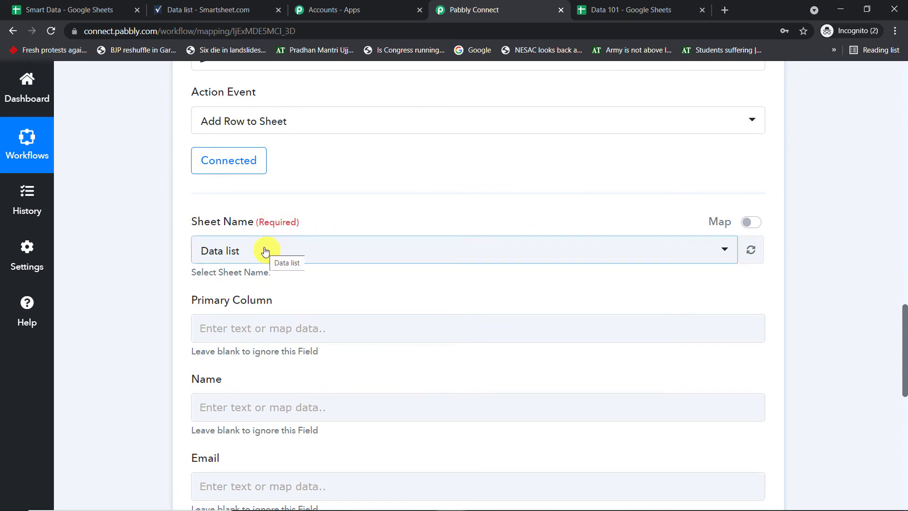
pyautogui.click(265, 251)
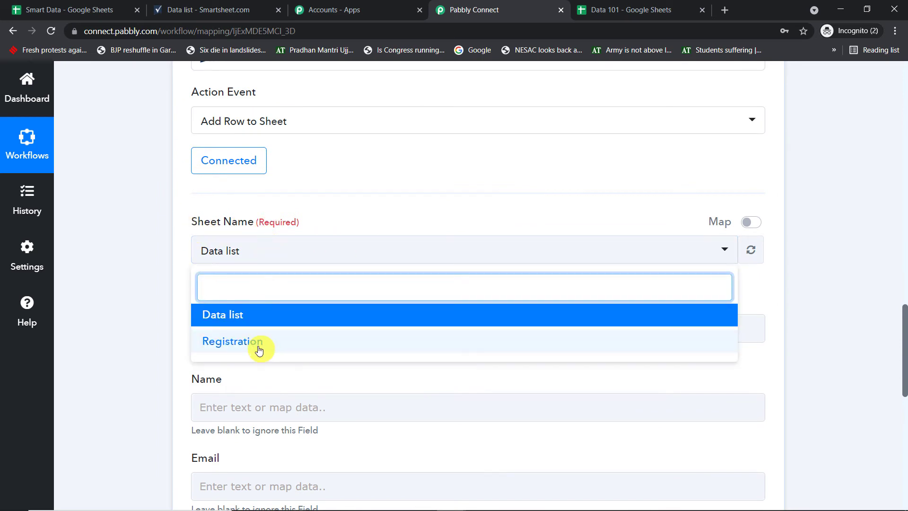
pyautogui.click(238, 8)
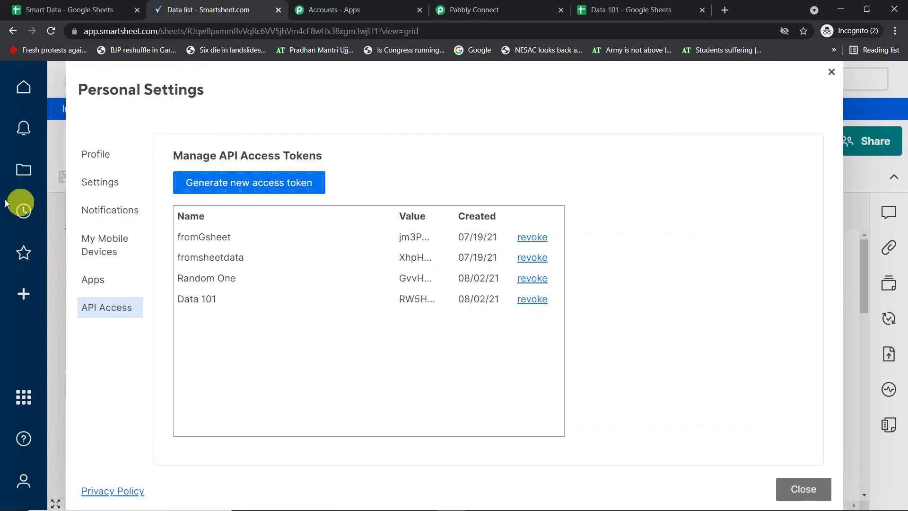
# - Close Personal Settings and go to Smartsheet's Home page, glancing at the Pabbly workflow in between
pyautogui.click(832, 72)
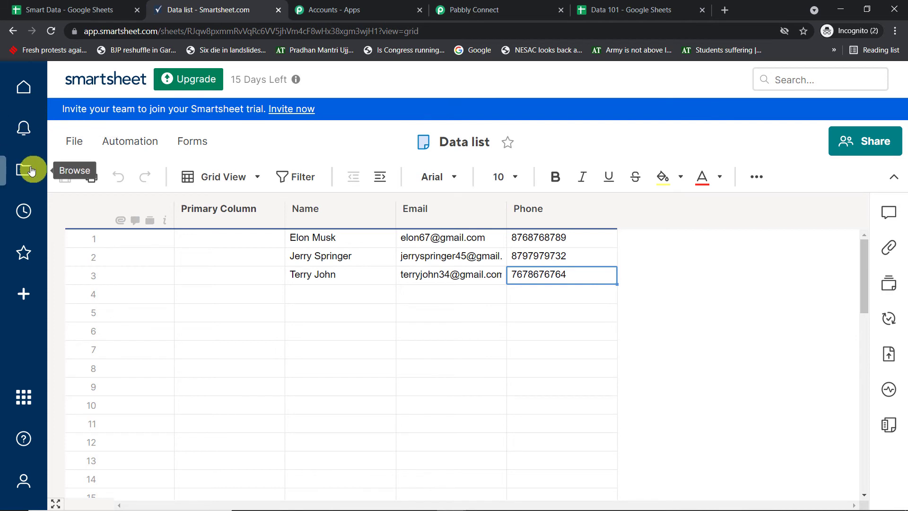
pyautogui.click(25, 87)
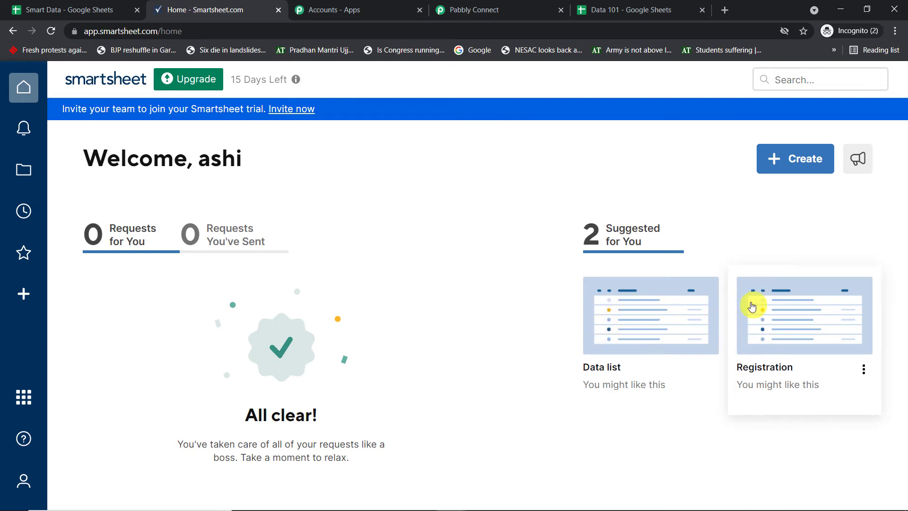
pyautogui.click(447, 11)
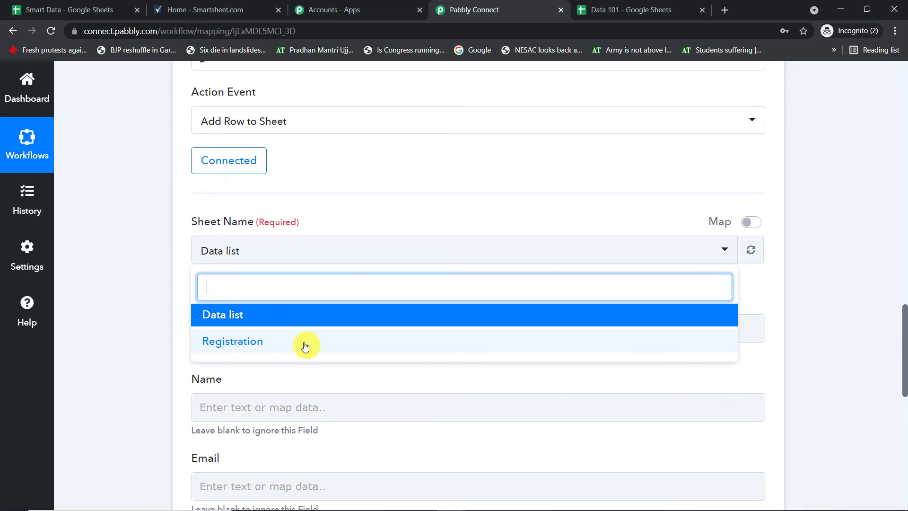
pyautogui.click(236, 10)
# - Create a new Grid sheet named 'GSheets'
pyautogui.click(802, 156)
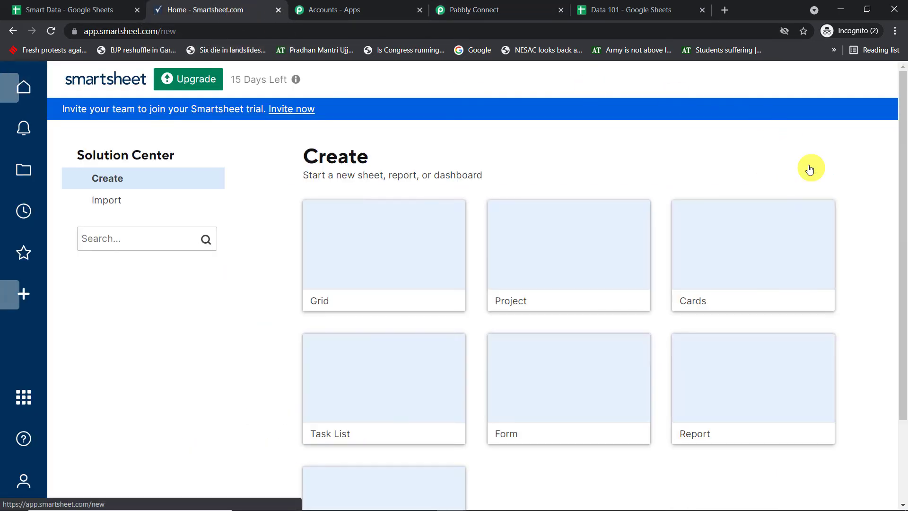
pyautogui.click(416, 273)
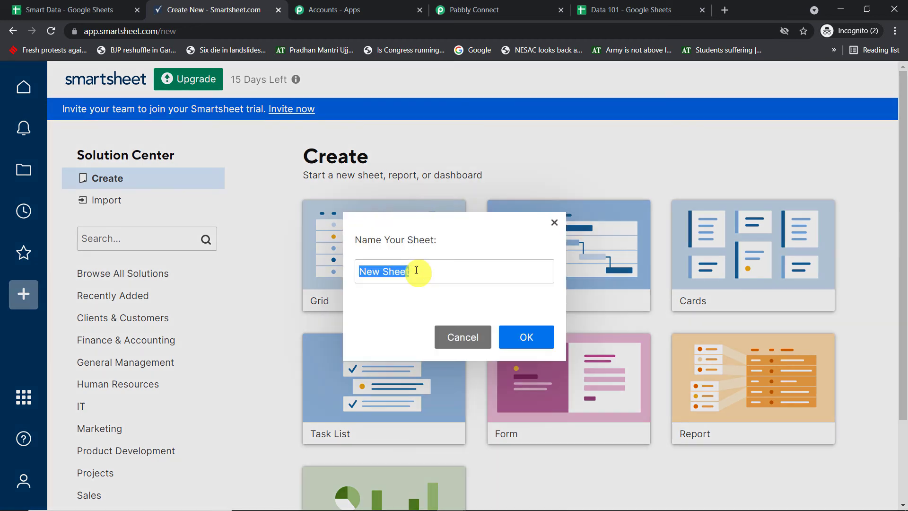
pyautogui.press('BackSpace')
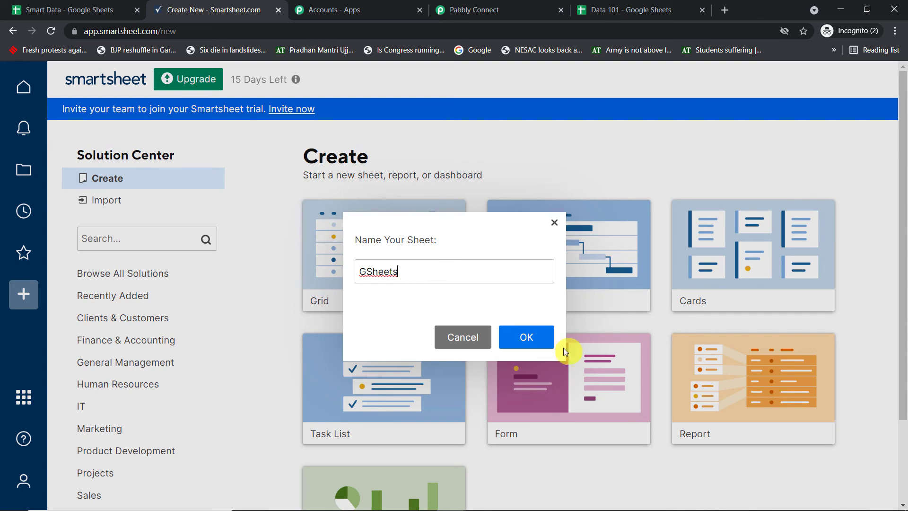
pyautogui.click(531, 340)
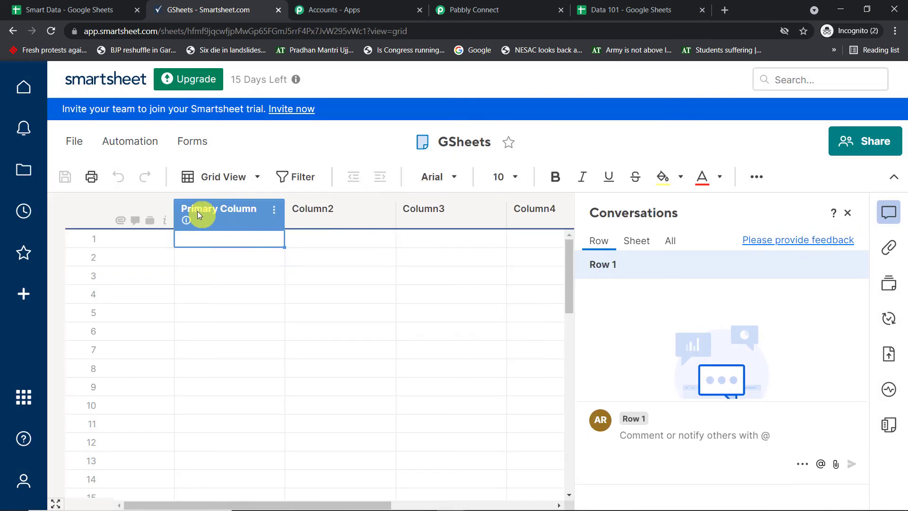
pyautogui.click(849, 214)
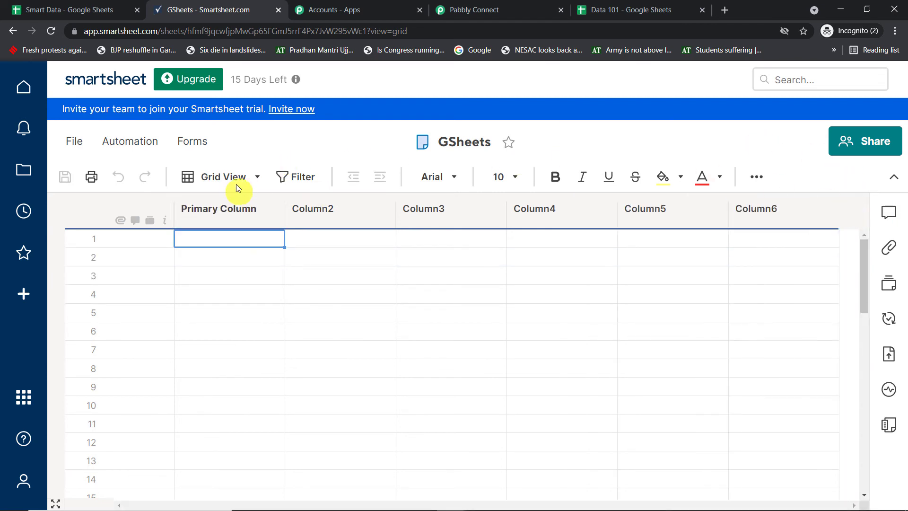
# - Rename Column2 to 'Name'
pyautogui.click(341, 208)
pyautogui.click(385, 211)
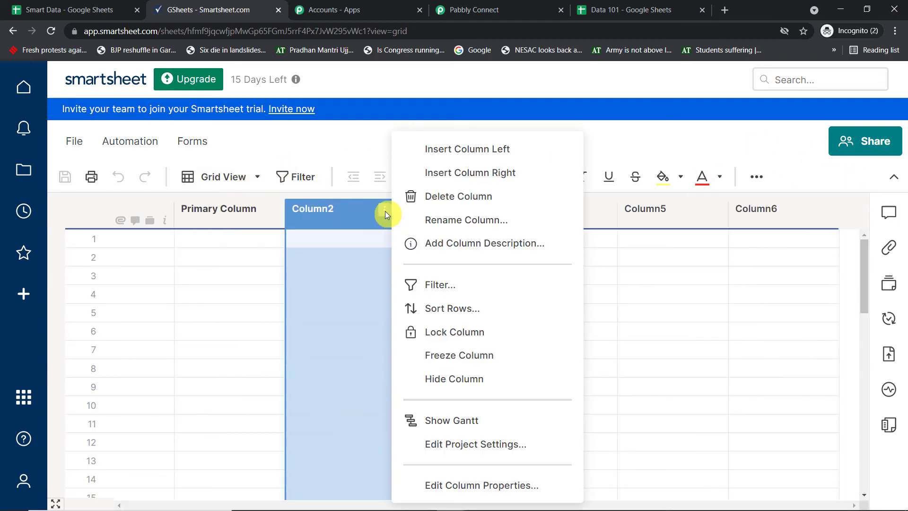
pyautogui.click(451, 218)
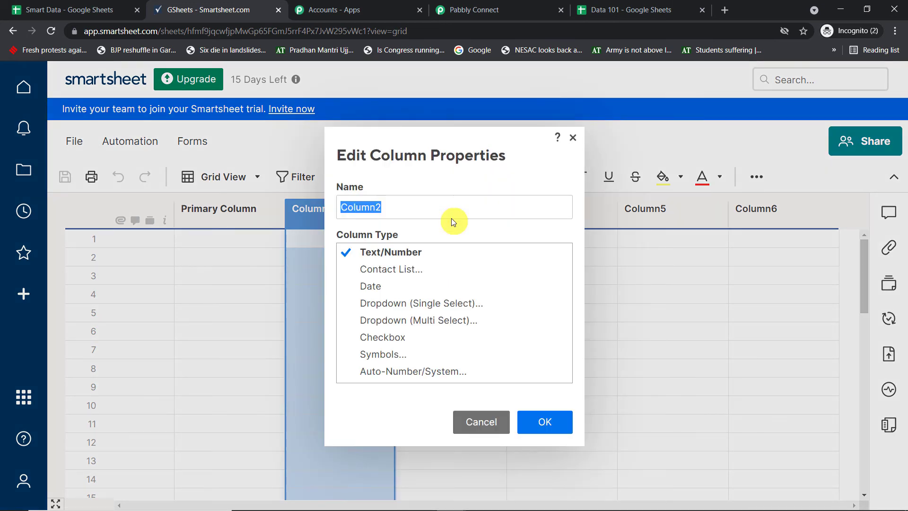
pyautogui.press('BackSpace')
pyautogui.write('Name')
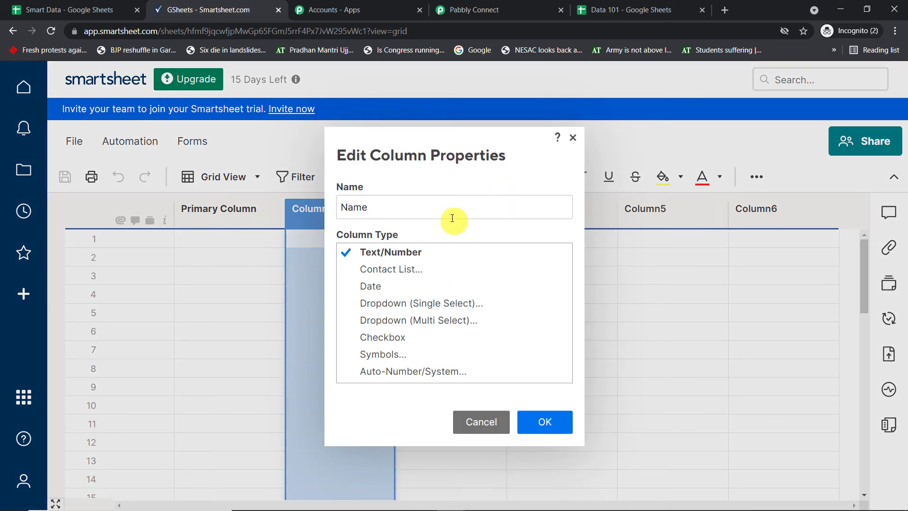
pyautogui.click(547, 427)
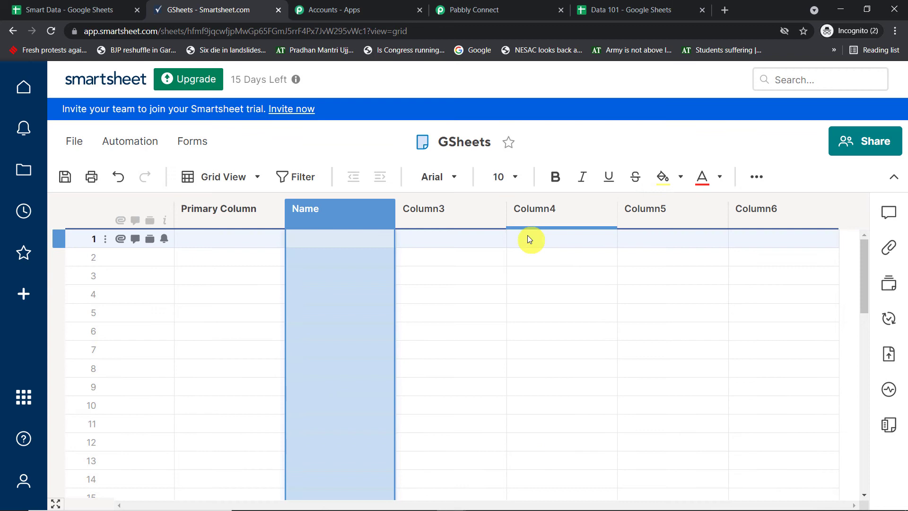
# - Rename Column3 to 'Email' and Column4 to 'Age'
pyautogui.click(493, 213)
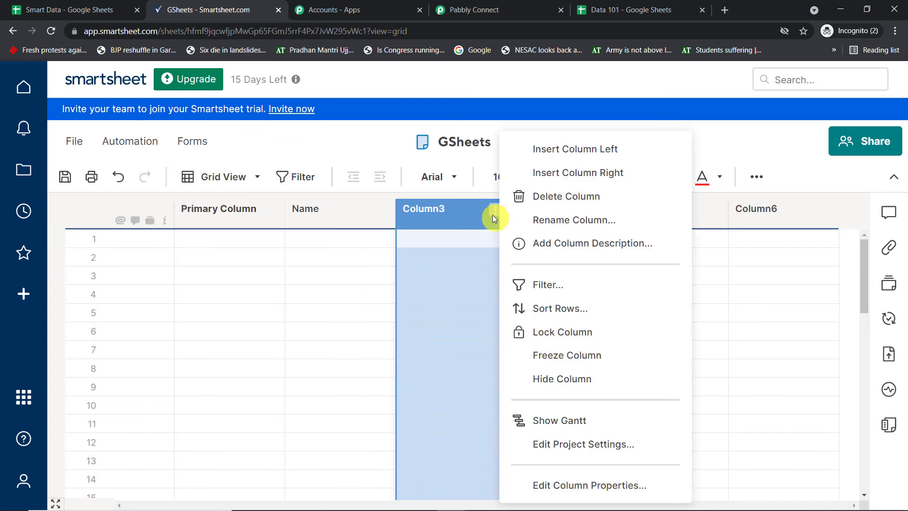
pyautogui.click(578, 224)
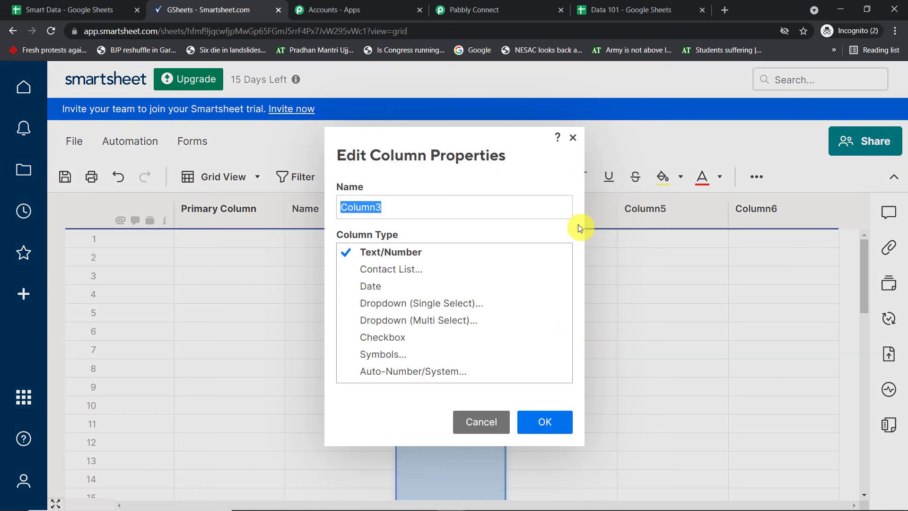
pyautogui.press('BackSpace')
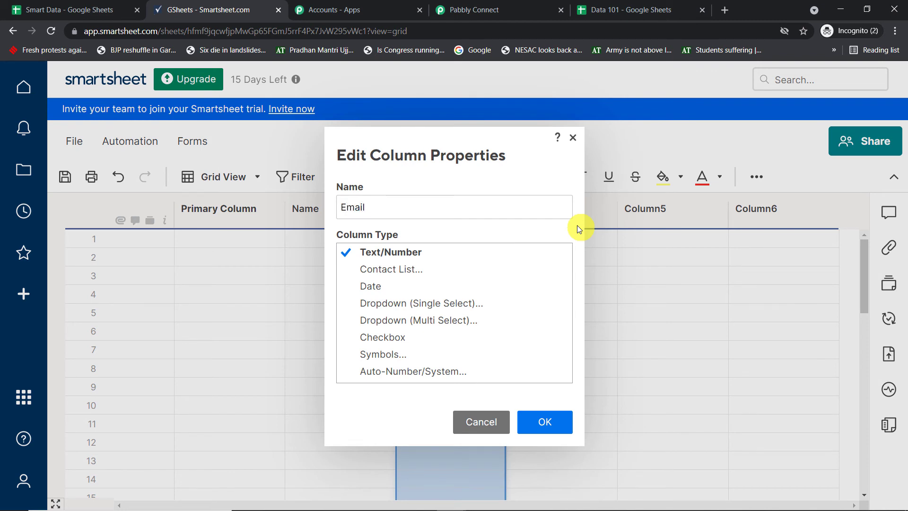
pyautogui.click(564, 422)
pyautogui.click(607, 211)
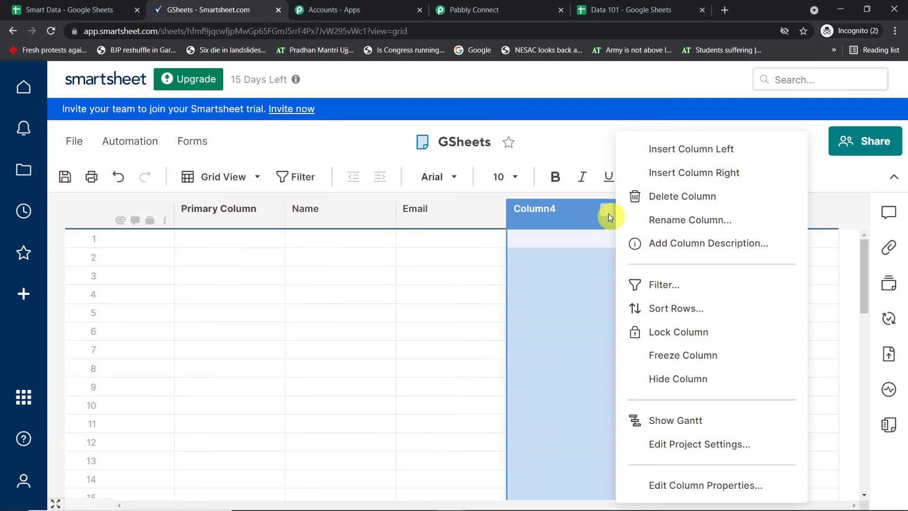
pyautogui.click(676, 220)
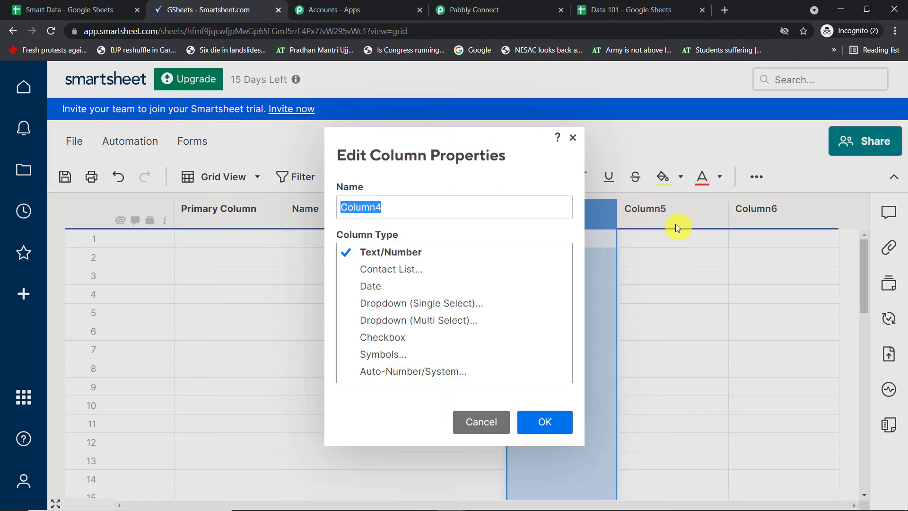
pyautogui.press('BackSpace')
pyautogui.write('Age')
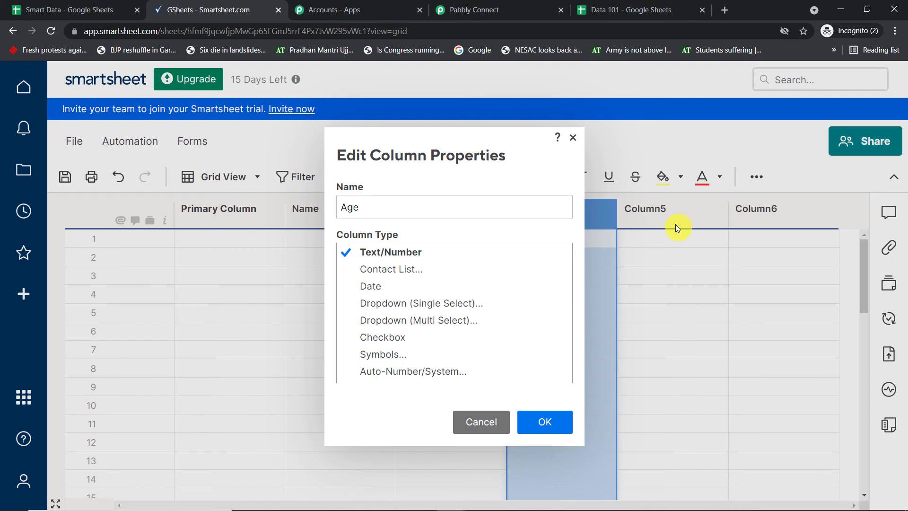
pyautogui.click(562, 420)
# - Delete Column5 and Column6, then save the GSheets sheet
pyautogui.click(693, 214)
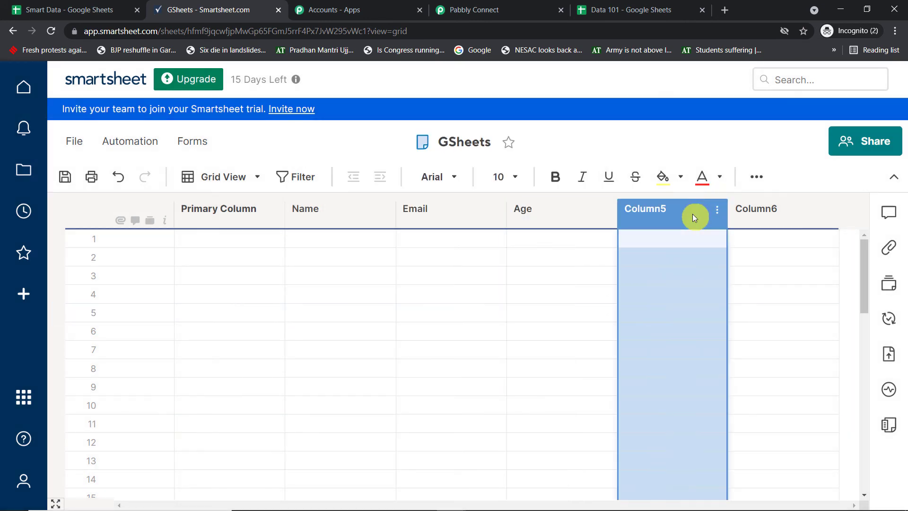
pyautogui.rightClick(696, 213)
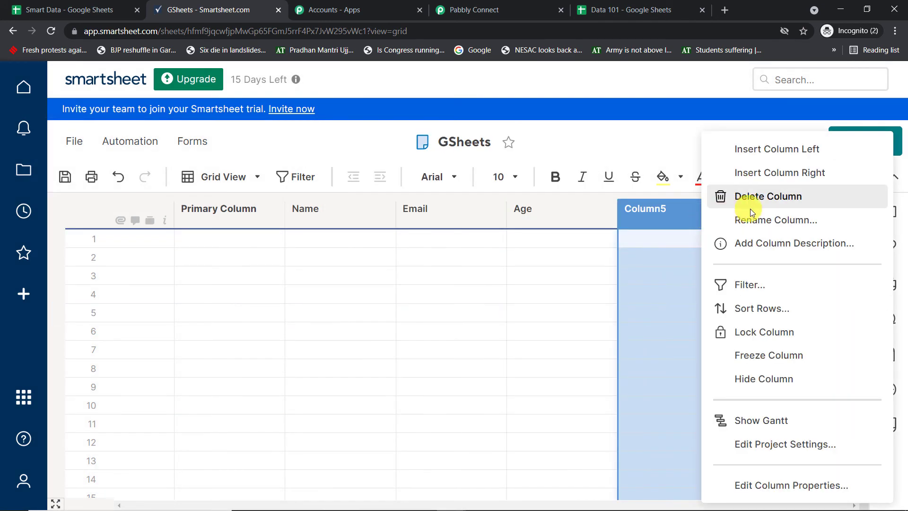
pyautogui.click(762, 193)
pyautogui.rightClick(657, 209)
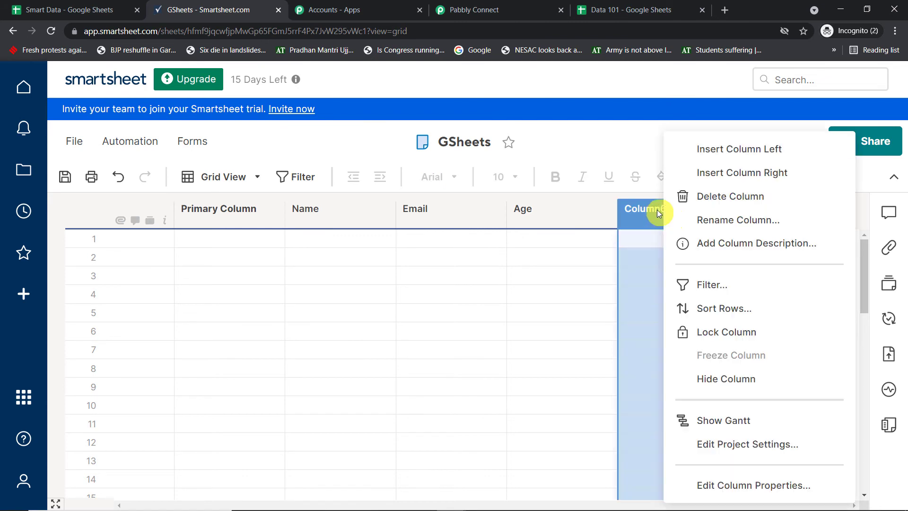
pyautogui.click(723, 193)
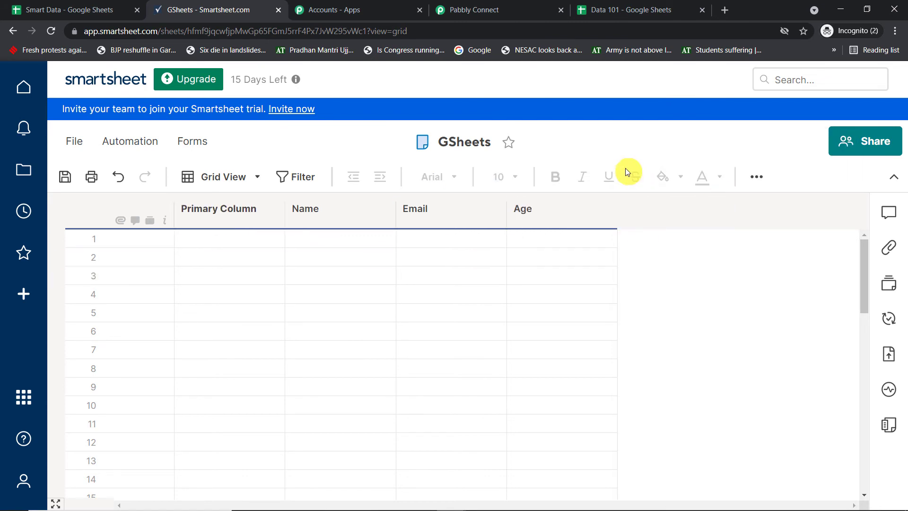
pyautogui.click(60, 172)
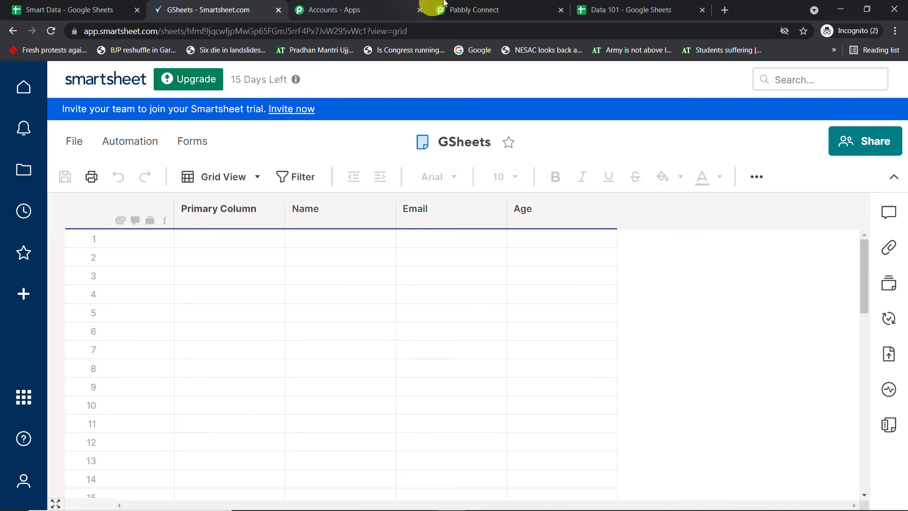
pyautogui.click(457, 10)
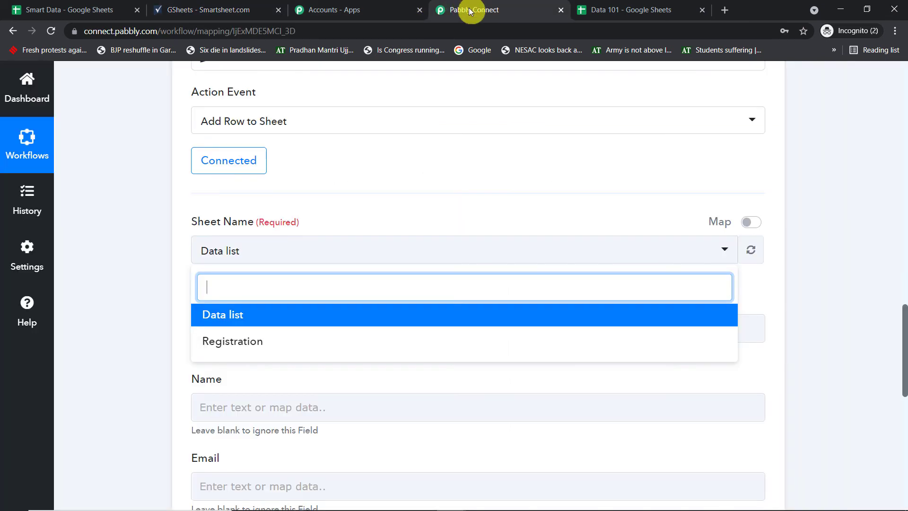
pyautogui.click(749, 259)
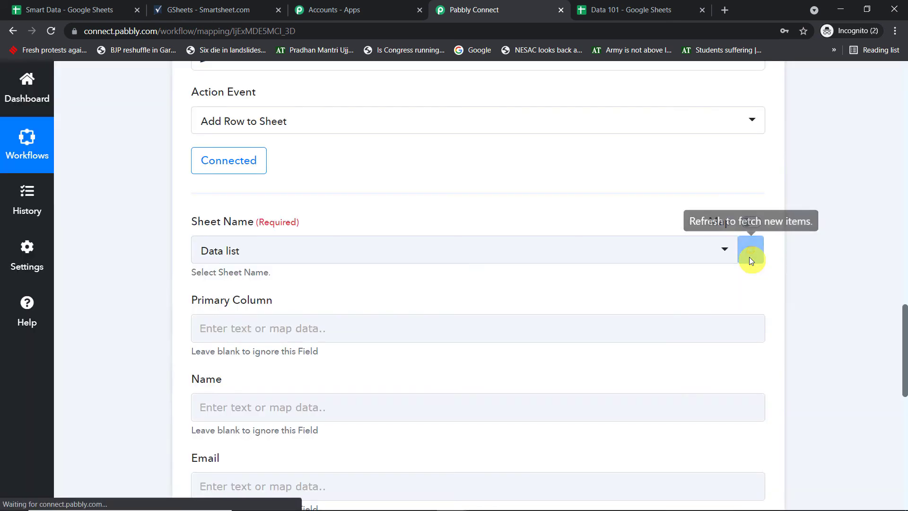
pyautogui.click(618, 250)
pyautogui.click(306, 341)
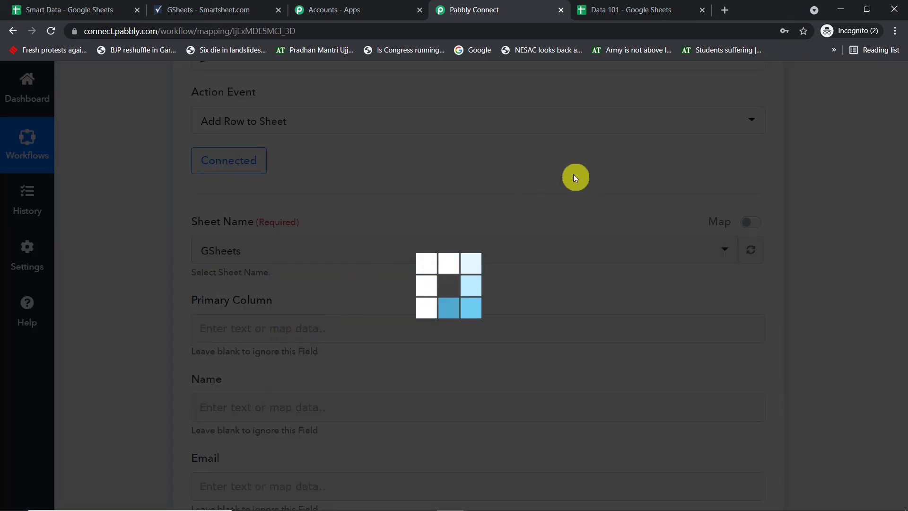
pyautogui.scroll(-4, 575, 176)
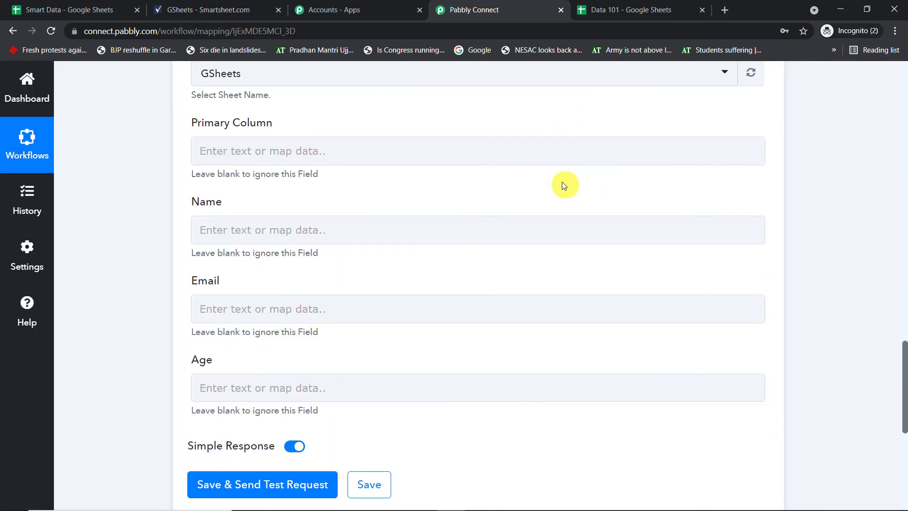
pyautogui.click(429, 143)
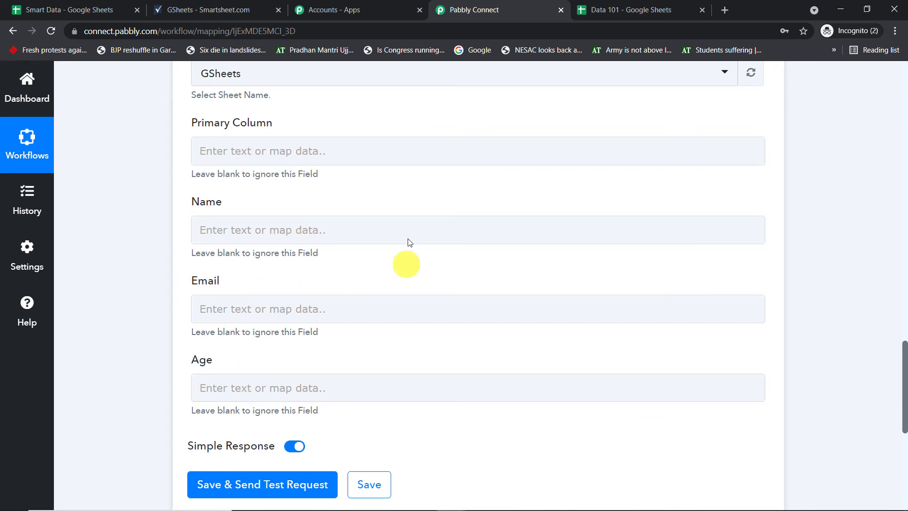
pyautogui.click(240, 9)
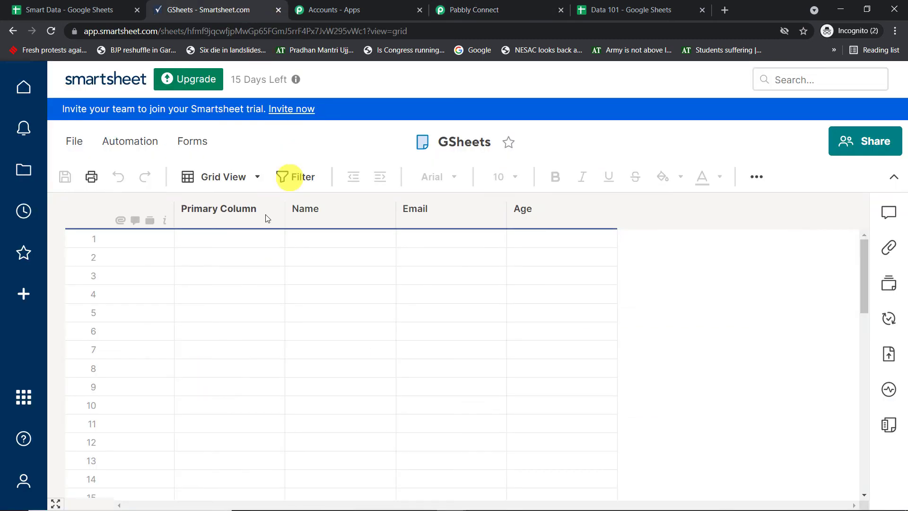
pyautogui.click(529, 9)
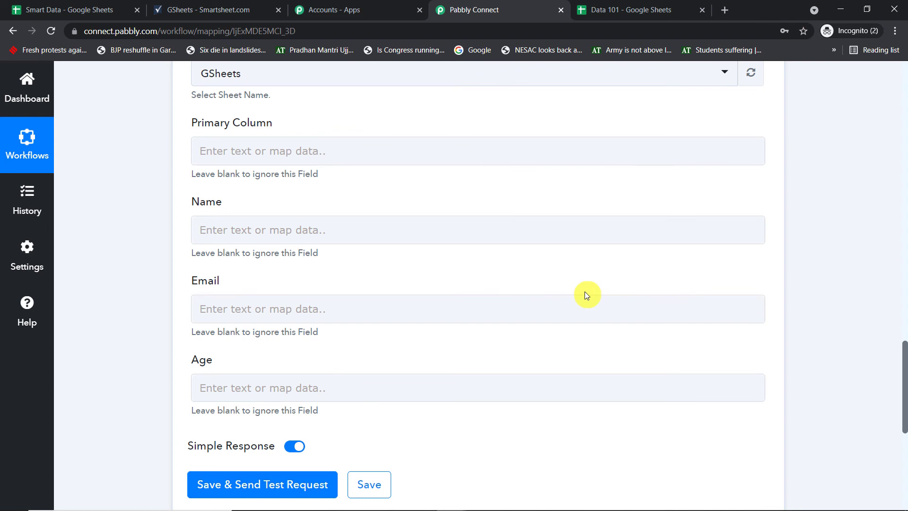
pyautogui.scroll(1, 584, 291)
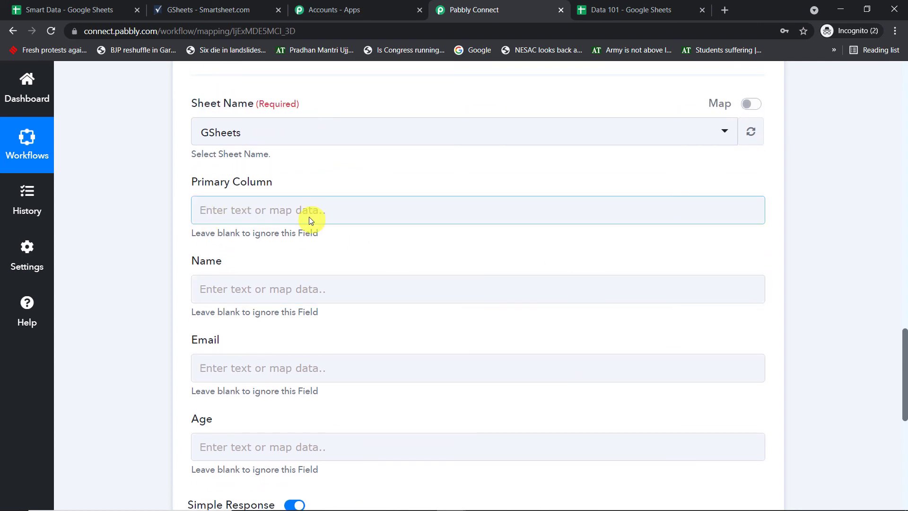
pyautogui.scroll(-2, 289, 218)
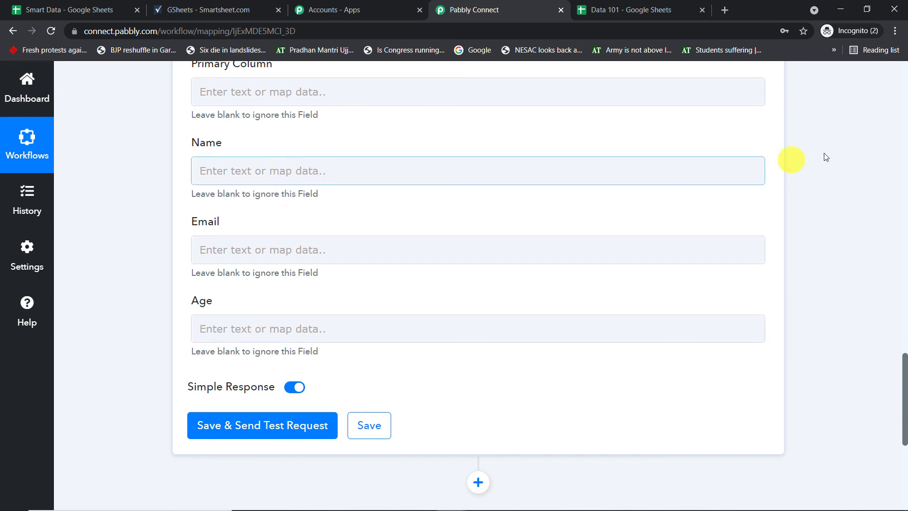
# - Review the captured sample row and map the Google Sheets Name value into Name
pyautogui.click(905, 137)
pyautogui.click(905, 137)
pyautogui.click(584, 242)
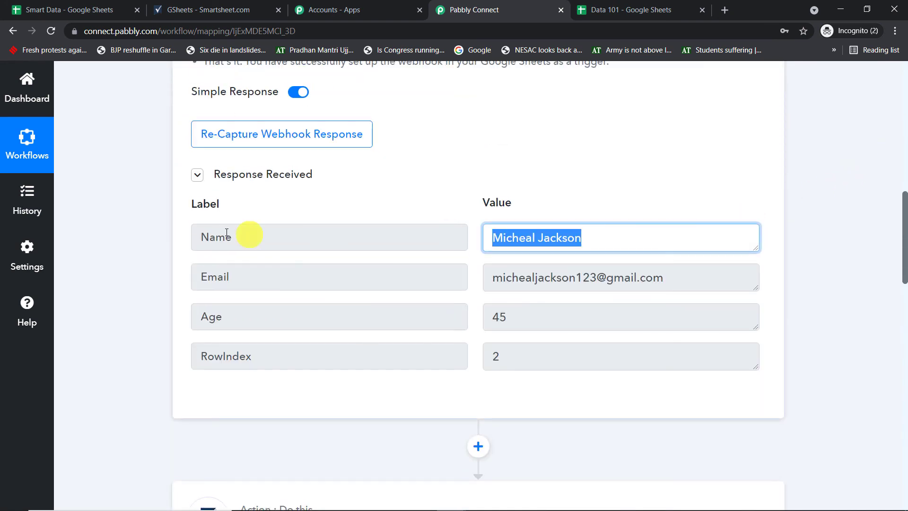
pyautogui.moveTo(904, 220); pyautogui.dragTo(902, 365)
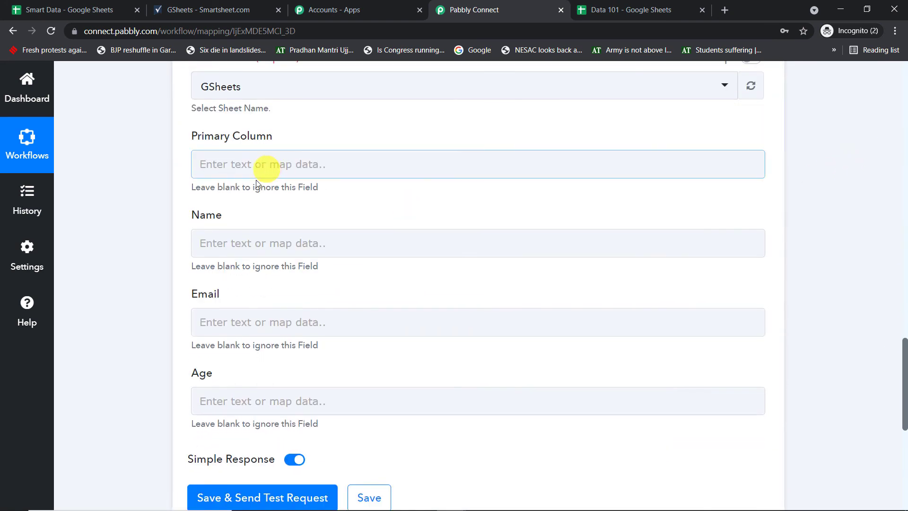
pyautogui.click(239, 242)
pyautogui.click(284, 353)
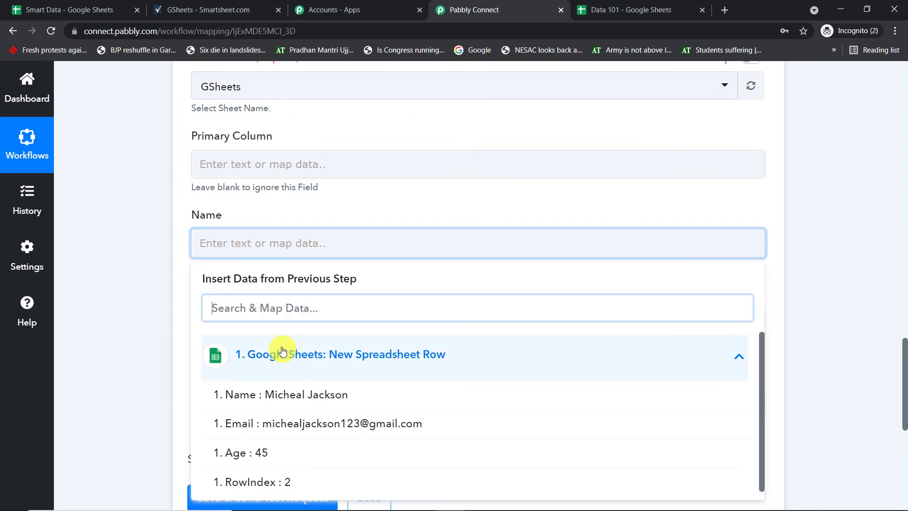
pyautogui.click(341, 397)
pyautogui.click(464, 212)
# - Map the Google Sheets Email value into the Email field
pyautogui.scroll(-3, 464, 212)
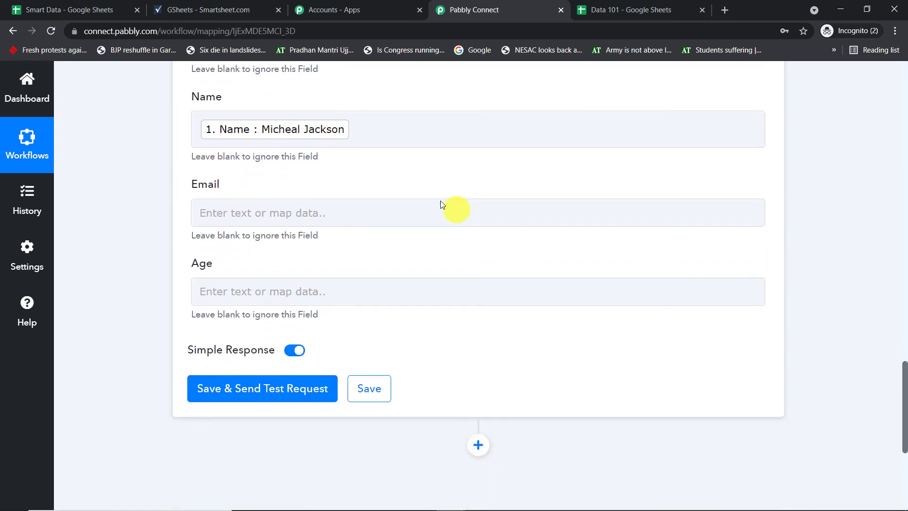
pyautogui.click(405, 211)
pyautogui.click(367, 319)
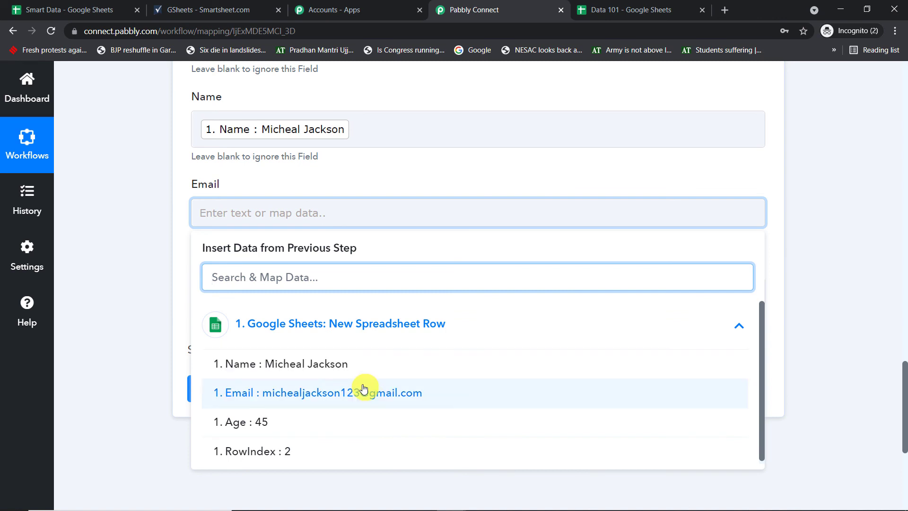
pyautogui.click(365, 392)
pyautogui.click(432, 182)
# - Map the Google Sheets Age value into the Age field
pyautogui.scroll(-2, 432, 182)
pyautogui.click(302, 241)
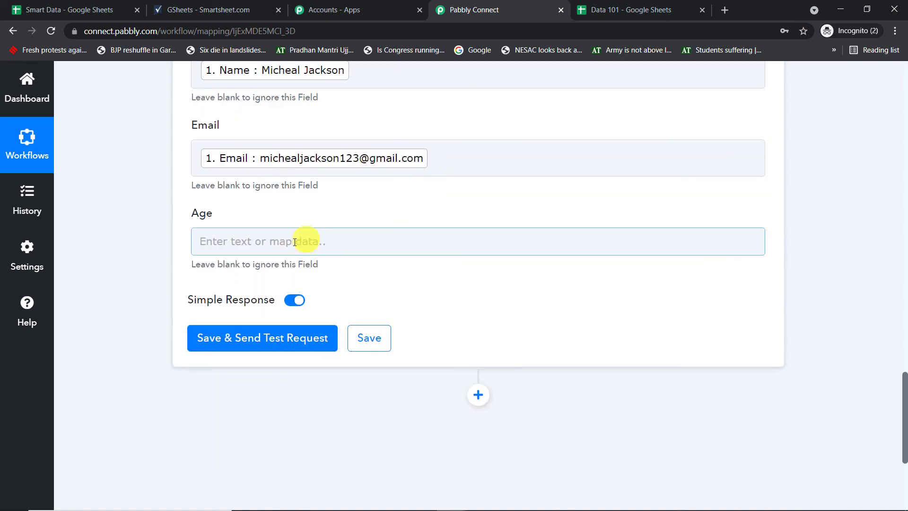
pyautogui.click(349, 354)
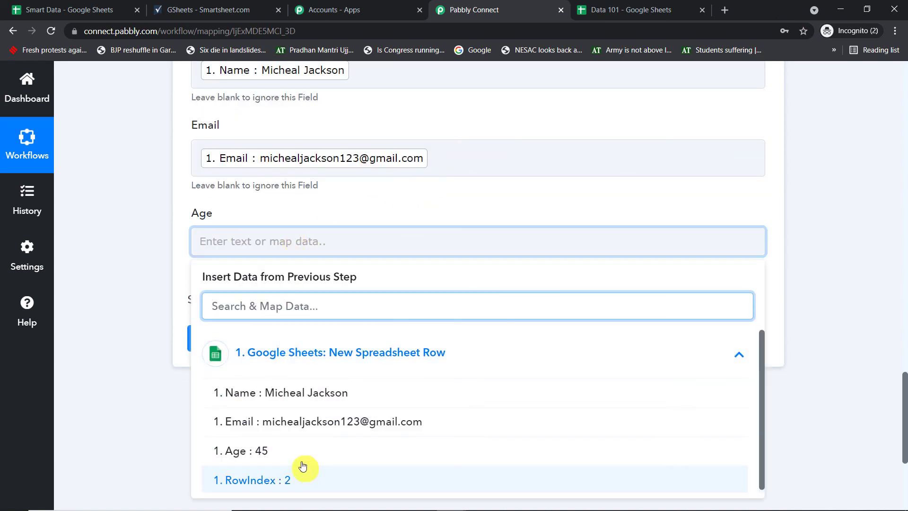
pyautogui.click(305, 449)
pyautogui.click(426, 194)
pyautogui.scroll(3, 427, 194)
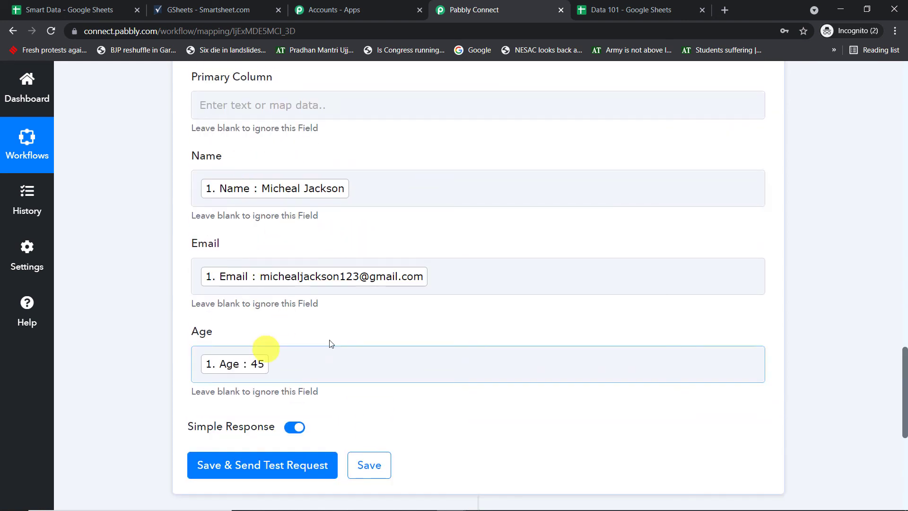
pyautogui.scroll(-2, 401, 330)
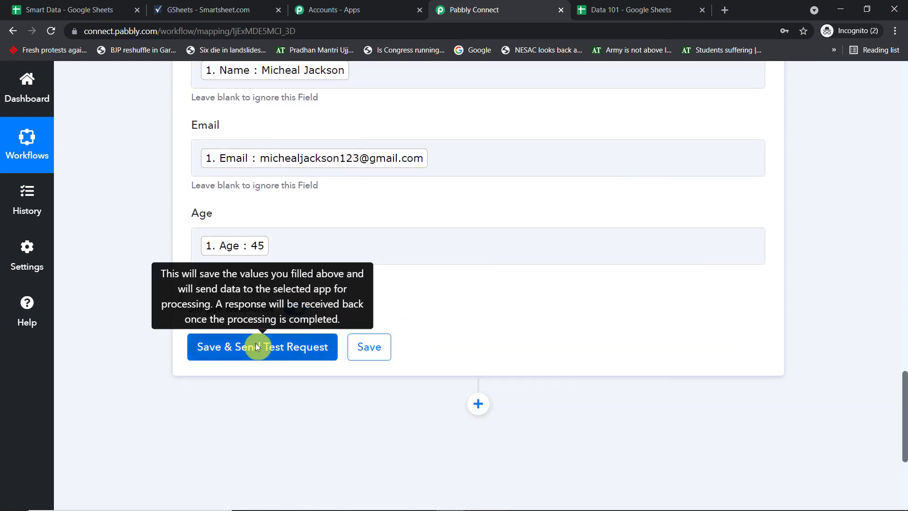
# - Save and send a test request, then reload GSheets to see the new row with age 45
pyautogui.click(255, 346)
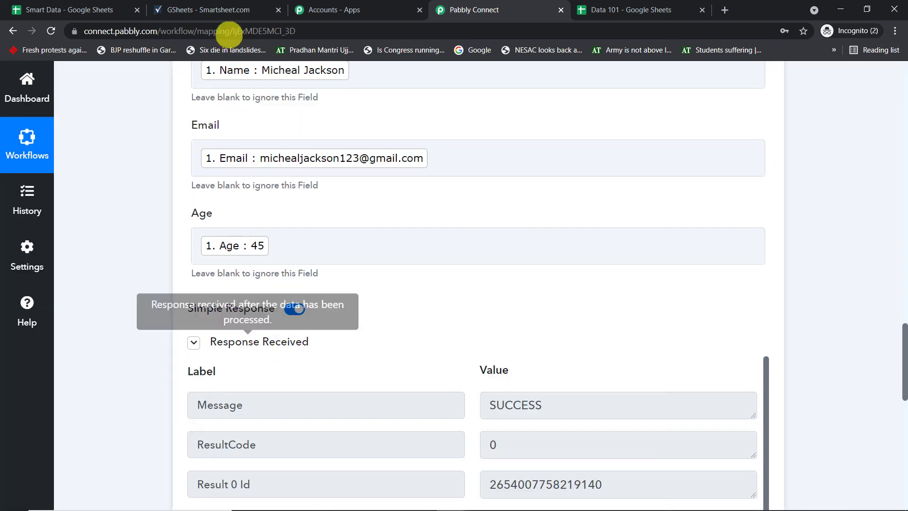
pyautogui.click(222, 11)
pyautogui.click(50, 31)
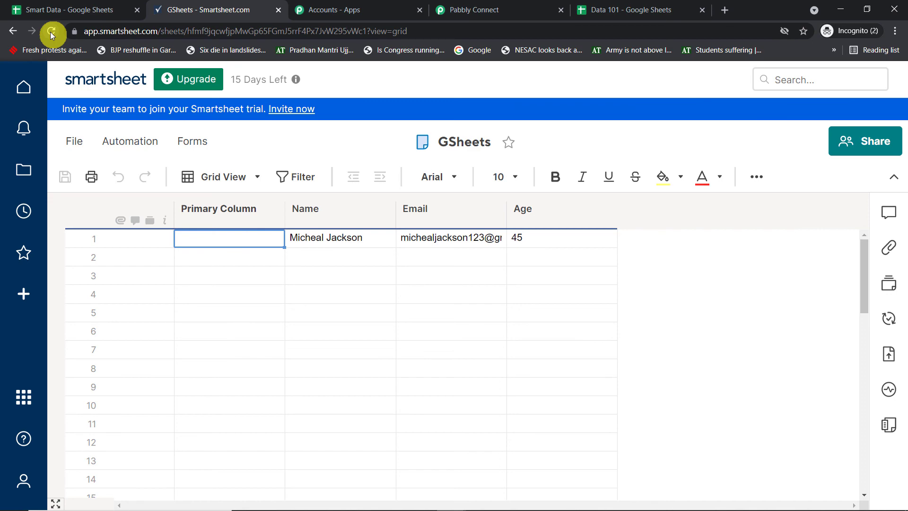
# - Collapse the Smartsheet action and Google Sheets trigger cards, then select the workflow title
pyautogui.click(432, 9)
pyautogui.scroll(5, 904, 179)
pyautogui.scroll(8, 730, 223)
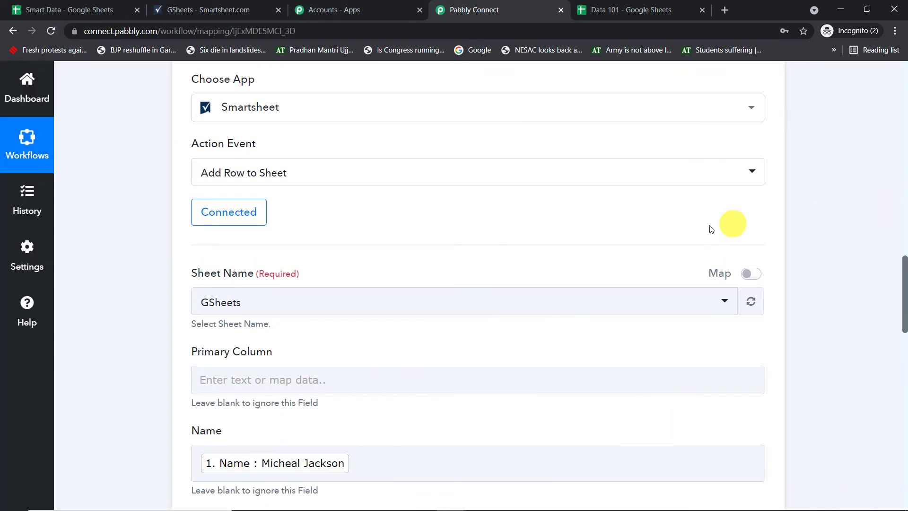
pyautogui.click(297, 263)
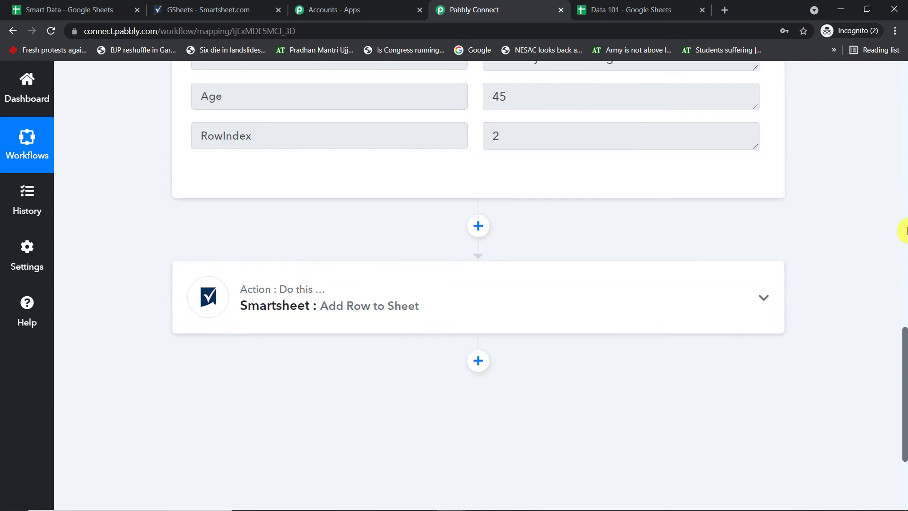
pyautogui.scroll(15, 776, 235)
pyautogui.scroll(3, 776, 235)
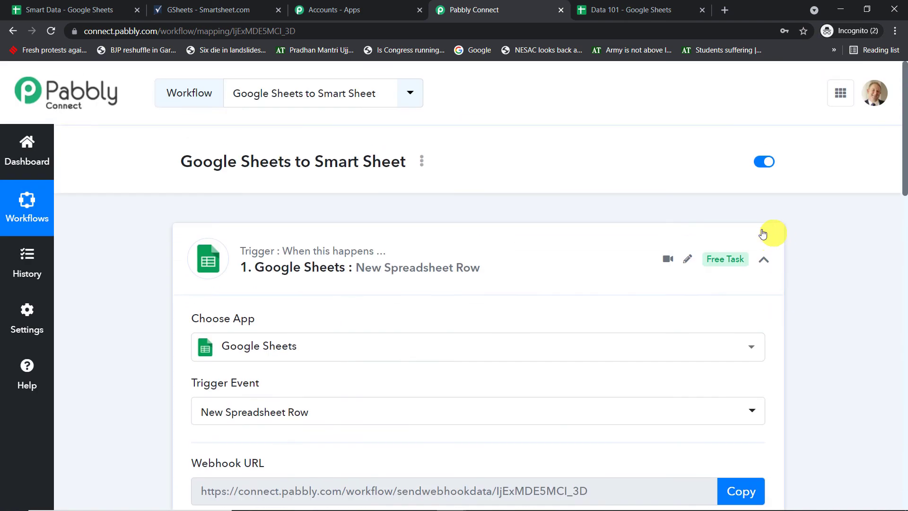
pyautogui.click(392, 242)
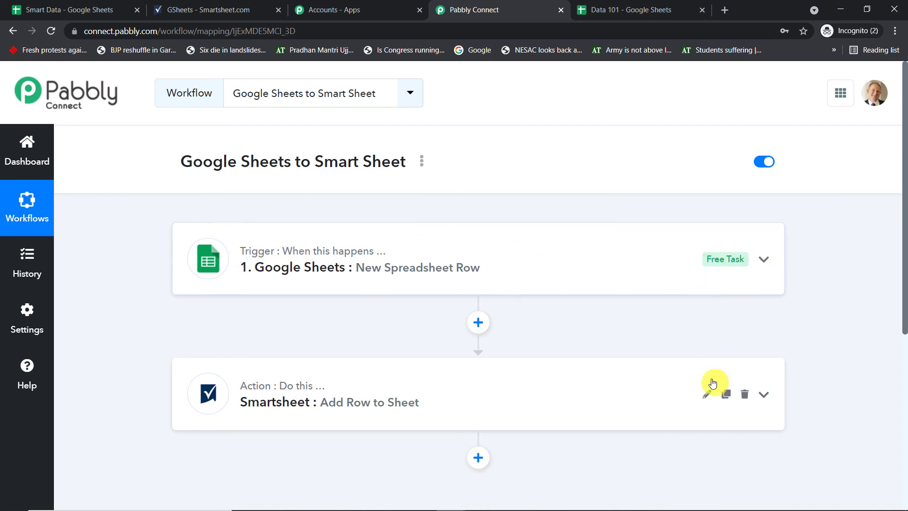
pyautogui.moveTo(308, 394)
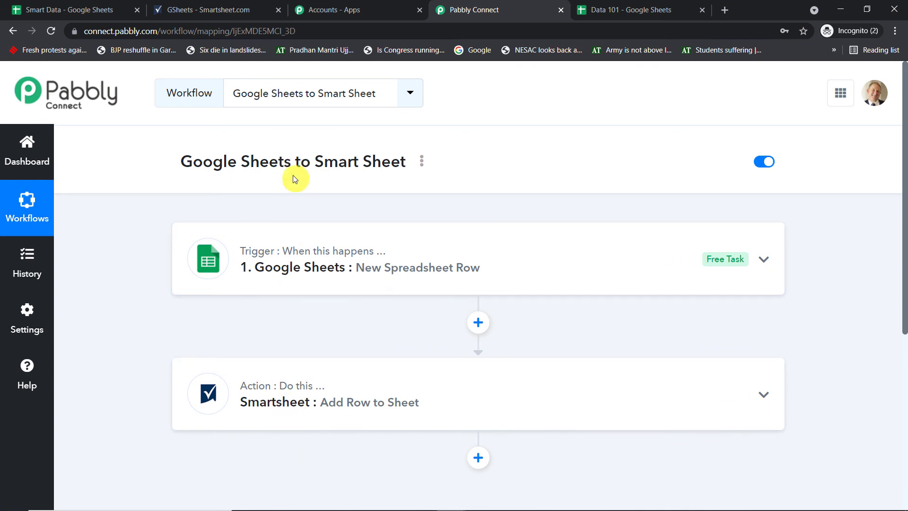
pyautogui.moveTo(290, 425)
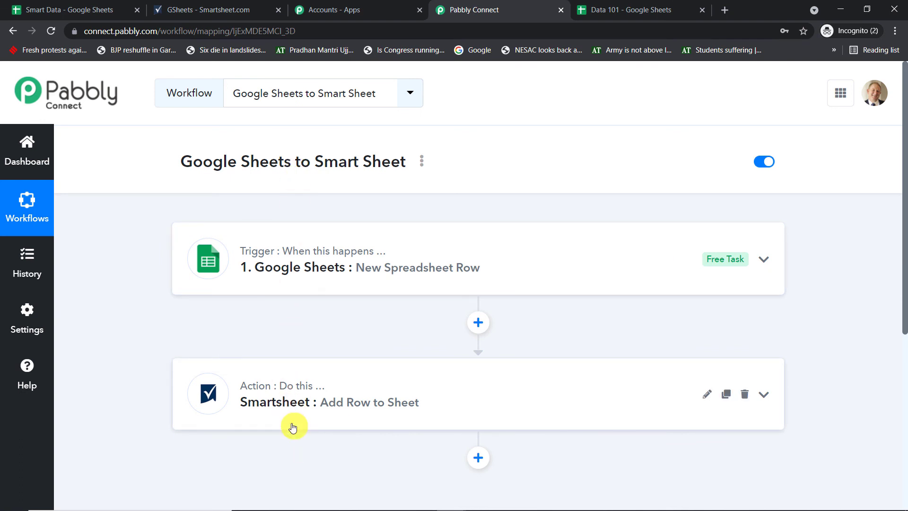
pyautogui.moveTo(416, 166); pyautogui.dragTo(174, 161)
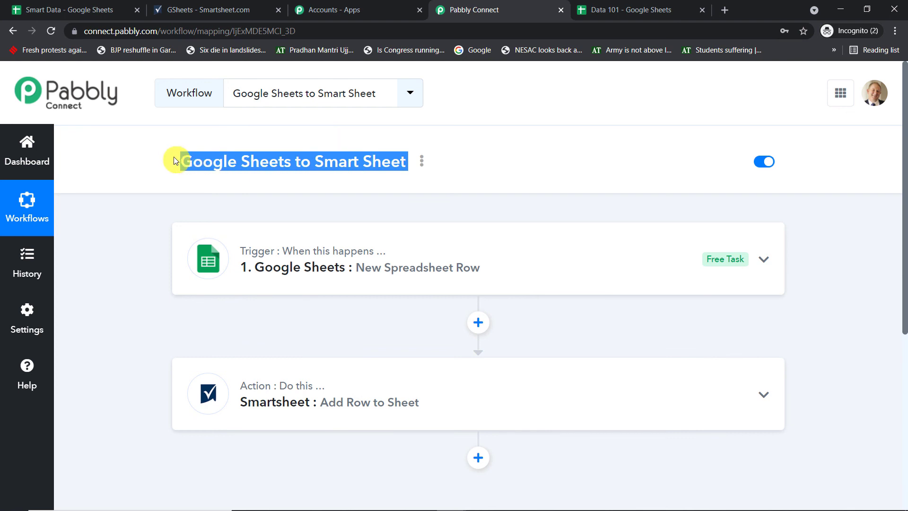